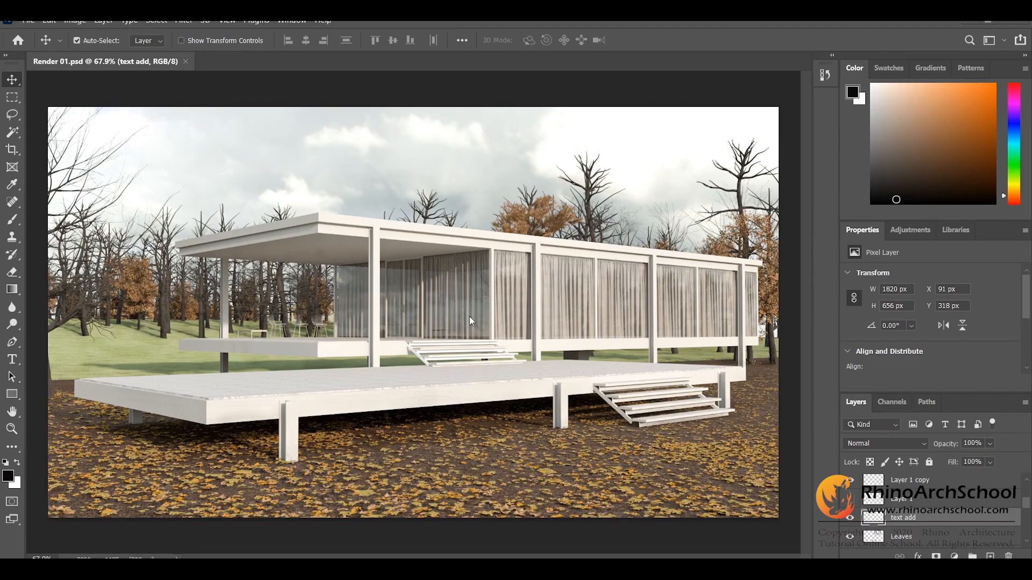
Step: Turn on the visibility of the Render 01.Material_Random_Color layer
{"action": "scroll", "coordinate": [988, 535], "scroll_direction": "up", "scroll_amount": 3}
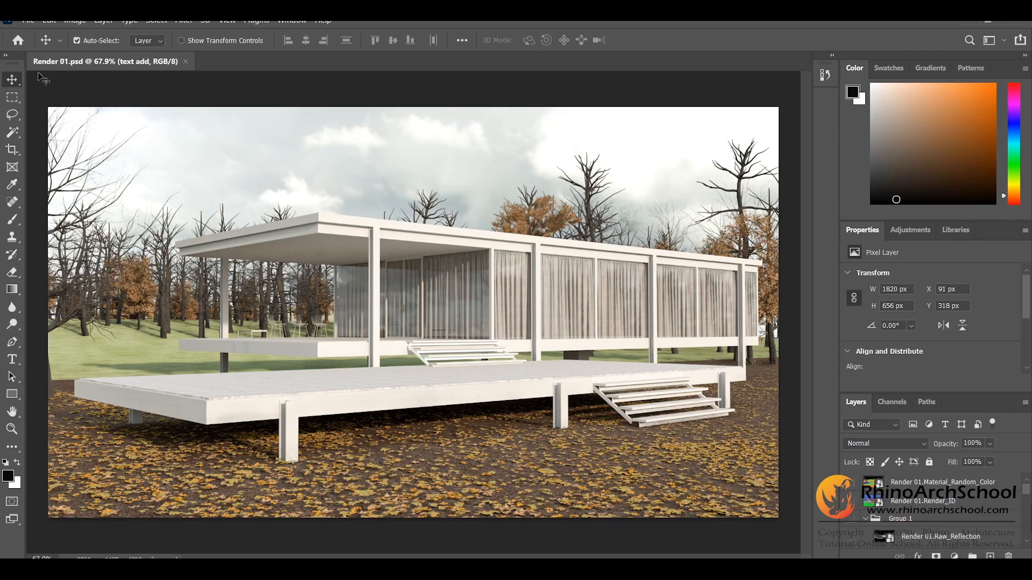
{"action": "left_click", "coordinate": [19, 97]}
{"action": "left_click", "coordinate": [15, 82]}
{"action": "scroll", "coordinate": [642, 246], "scroll_direction": "down", "scroll_amount": 2}
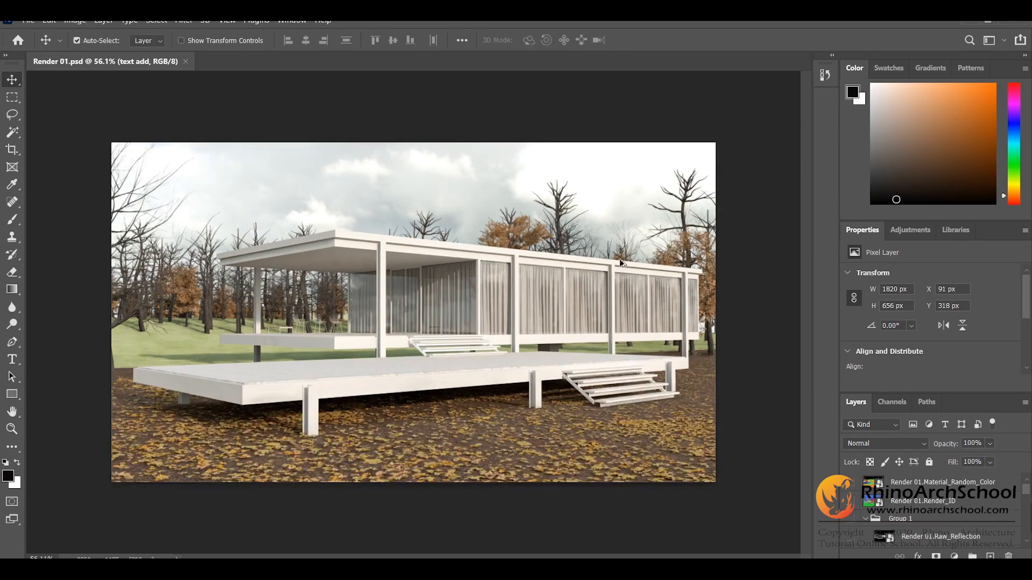
{"action": "scroll", "coordinate": [617, 261], "scroll_direction": "up", "scroll_amount": 3}
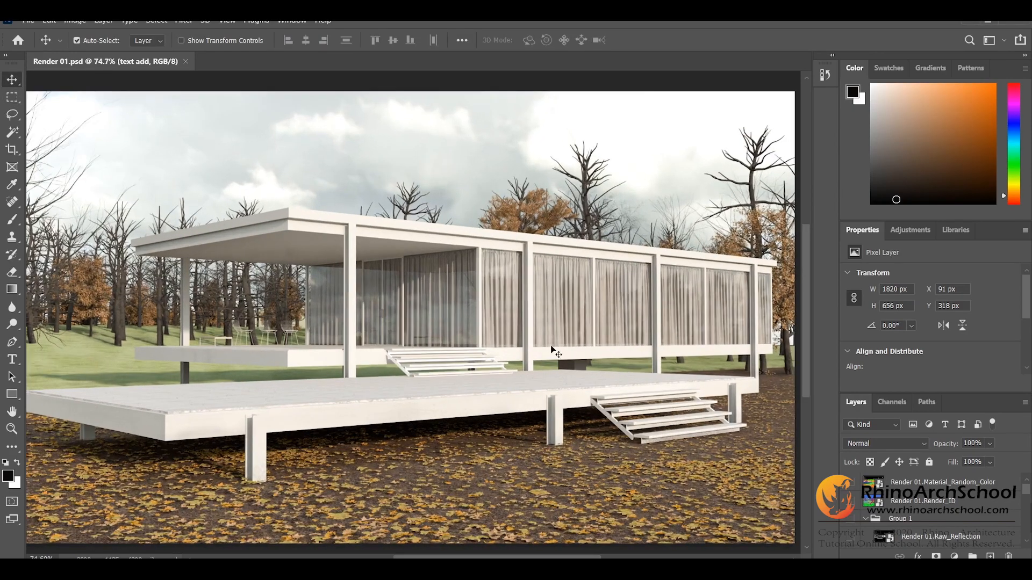
{"action": "left_click", "coordinate": [859, 484]}
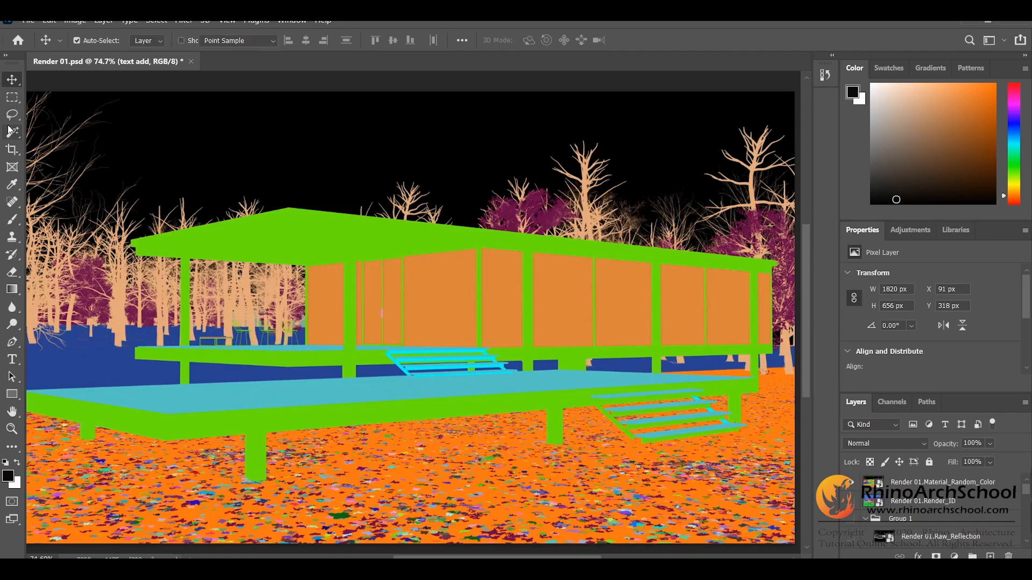
Step: Select all the peach-coloured tree areas of the material colour layer with the Magic Wand and Similar, and hide that layer
{"action": "left_click", "coordinate": [12, 132]}
{"action": "scroll", "coordinate": [270, 302], "scroll_direction": "up", "scroll_amount": 4}
{"action": "left_click", "coordinate": [278, 289], "text": "ctrl"}
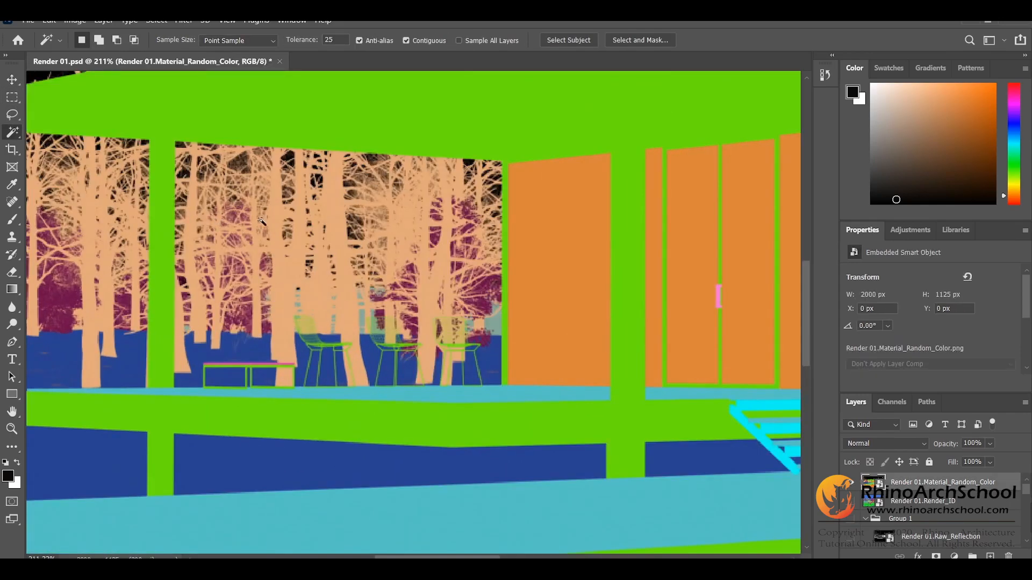
{"action": "left_click", "coordinate": [276, 254]}
{"action": "right_click", "coordinate": [277, 254]}
{"action": "left_click", "coordinate": [322, 392]}
{"action": "left_click", "coordinate": [858, 484]}
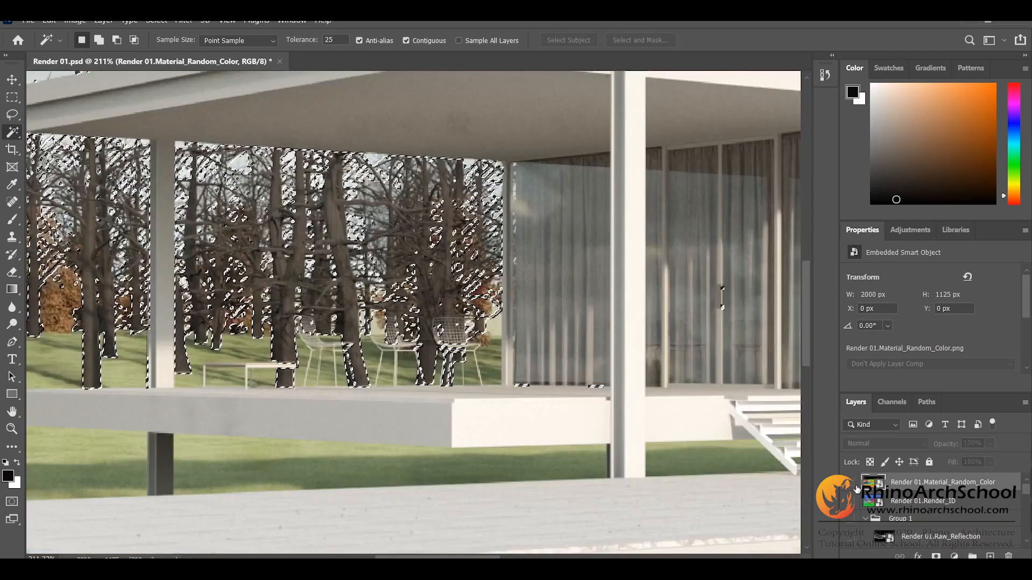
Step: Add a new layer directly below Layer 1 and name it Lighting
{"action": "scroll", "coordinate": [908, 499], "scroll_direction": "down", "scroll_amount": 3}
{"action": "left_click", "coordinate": [926, 537]}
{"action": "left_click", "coordinate": [990, 556]}
{"action": "double_click", "coordinate": [906, 538]}
{"action": "type", "text": "Lighting"}
{"action": "key", "text": "Return"}
Step: Choose the Soft Round preset from the General Brushes for the Brush tool
{"action": "key", "text": "b"}
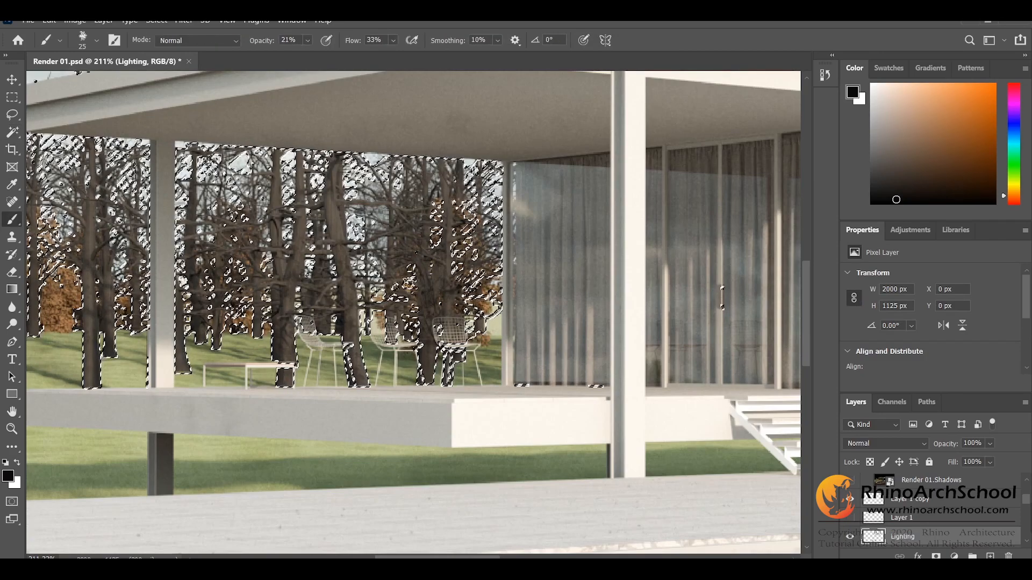
{"action": "left_click", "coordinate": [96, 41]}
{"action": "scroll", "coordinate": [142, 187], "scroll_direction": "up", "scroll_amount": 1}
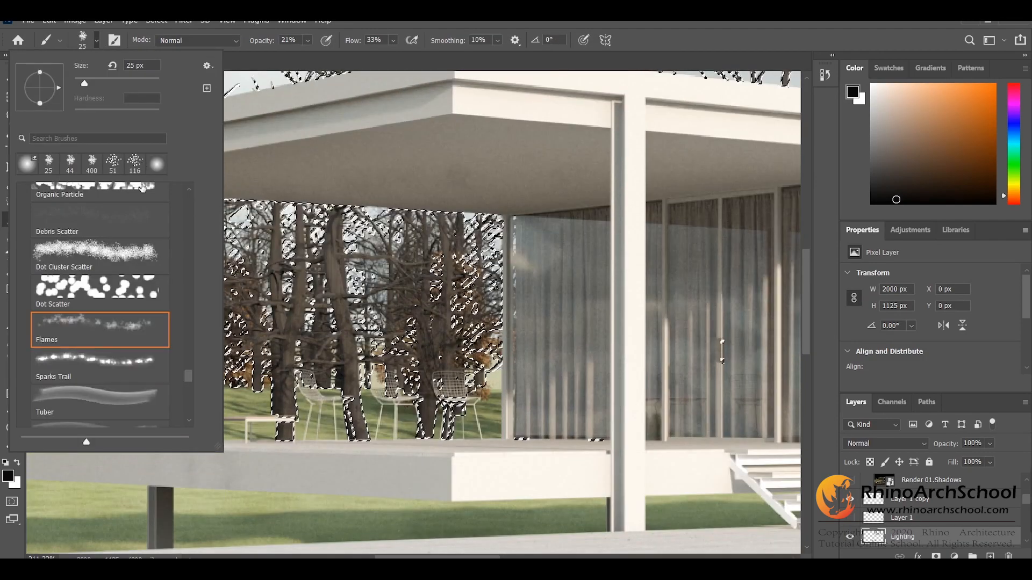
{"action": "scroll", "coordinate": [142, 188], "scroll_direction": "up", "scroll_amount": 2}
{"action": "scroll", "coordinate": [196, 203], "scroll_direction": "up", "scroll_amount": 10}
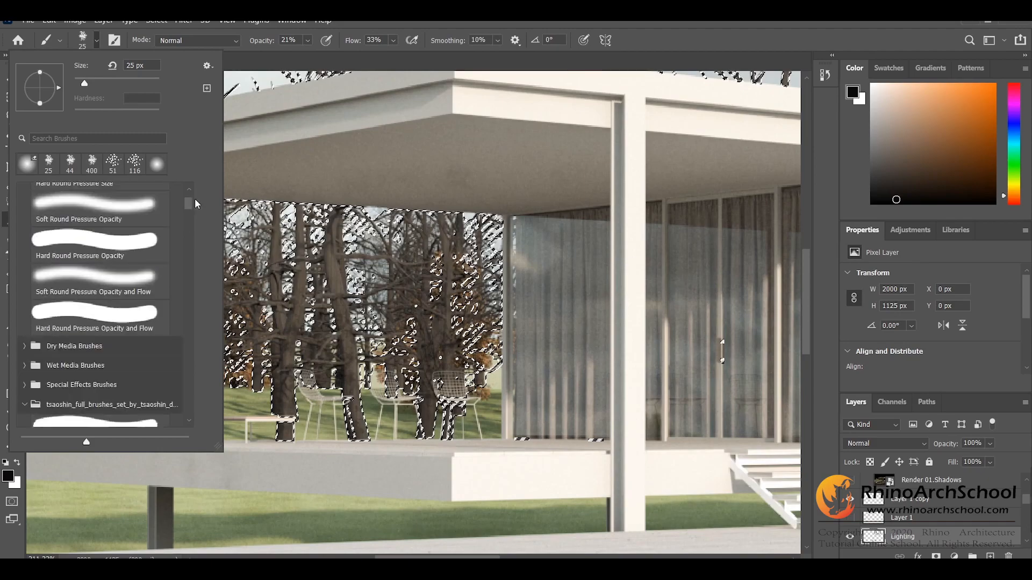
{"action": "left_click_drag", "start_coordinate": [197, 202], "coordinate": [198, 181]}
{"action": "double_click", "coordinate": [108, 217]}
Step: Set the foreground colour to a very pale warm yellow for painting light
{"action": "scroll", "coordinate": [413, 283], "scroll_direction": "down", "scroll_amount": 4}
{"action": "scroll", "coordinate": [413, 284], "scroll_direction": "down", "scroll_amount": 2}
{"action": "scroll", "coordinate": [528, 347], "scroll_direction": "down", "scroll_amount": 2}
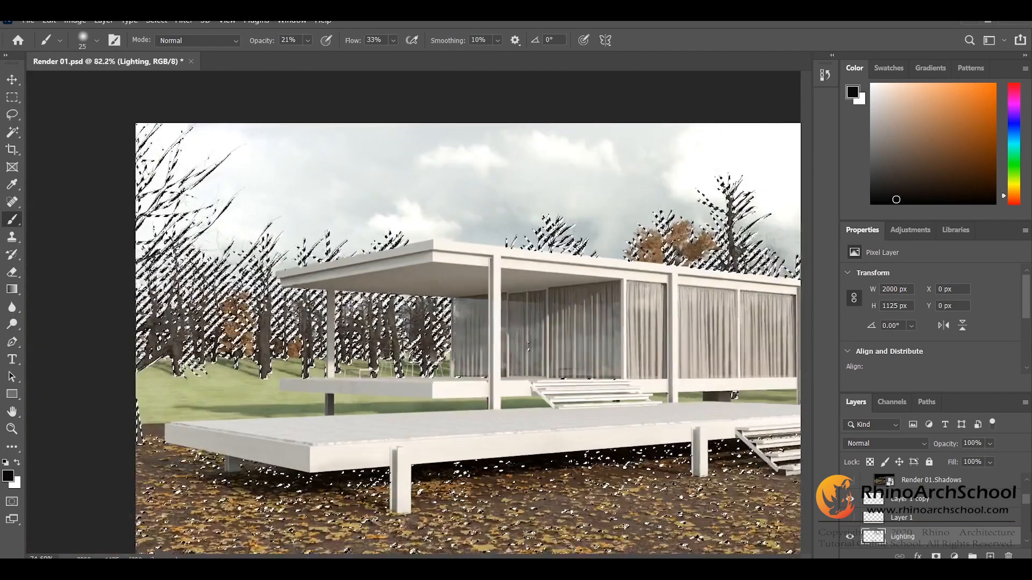
{"action": "scroll", "coordinate": [528, 346], "scroll_direction": "up", "scroll_amount": 1}
{"action": "left_click", "coordinate": [1015, 190]}
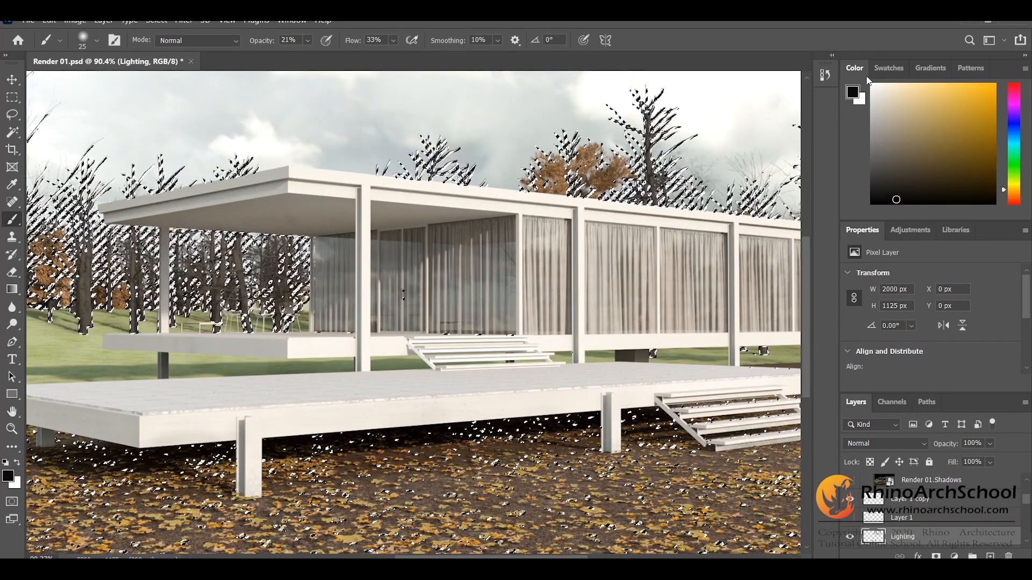
{"action": "left_click", "coordinate": [1015, 185]}
{"action": "left_click_drag", "start_coordinate": [1014, 186], "coordinate": [1015, 187]}
{"action": "left_click", "coordinate": [892, 84]}
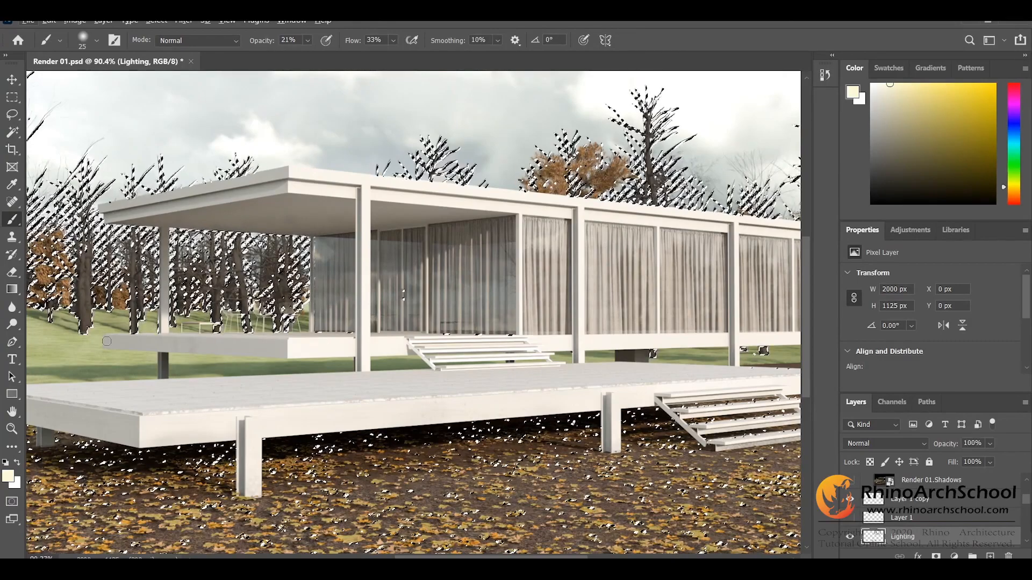
Step: Lower the brush opacity to 8% and set the brush size to 18 px
{"action": "scroll", "coordinate": [106, 341], "scroll_direction": "up", "scroll_amount": 8}
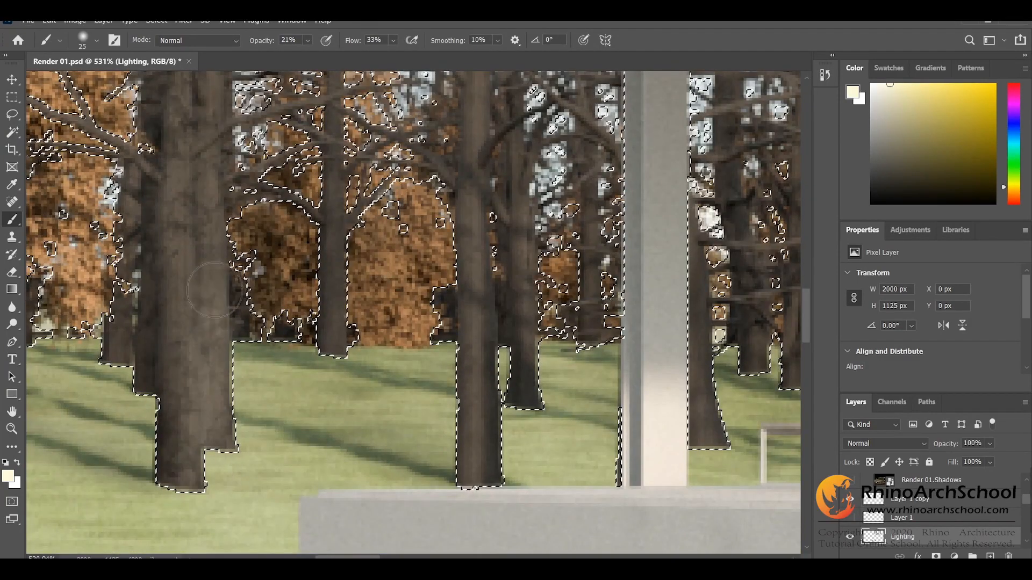
{"action": "left_click", "coordinate": [307, 40]}
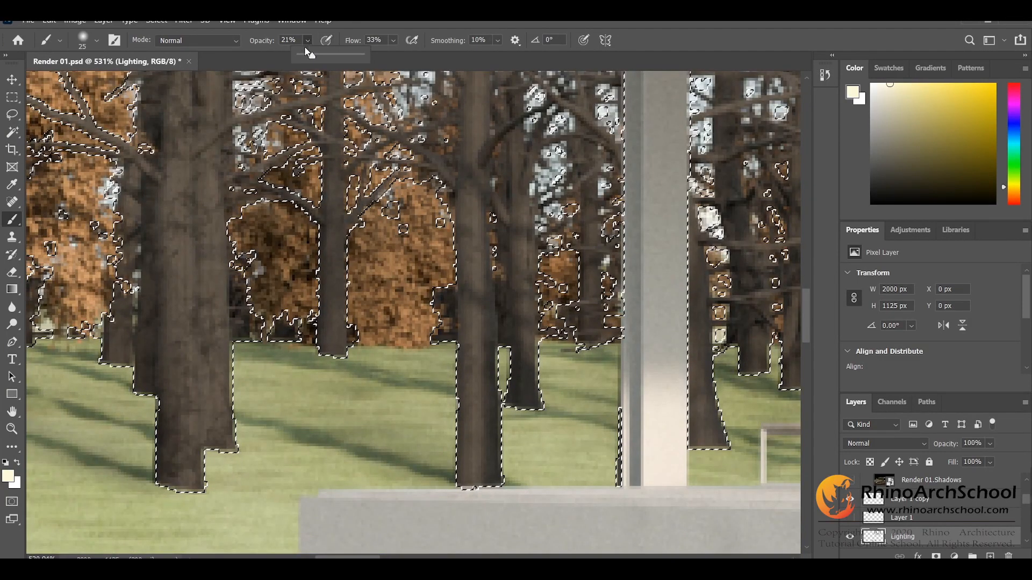
{"action": "left_click_drag", "start_coordinate": [309, 52], "coordinate": [302, 53]}
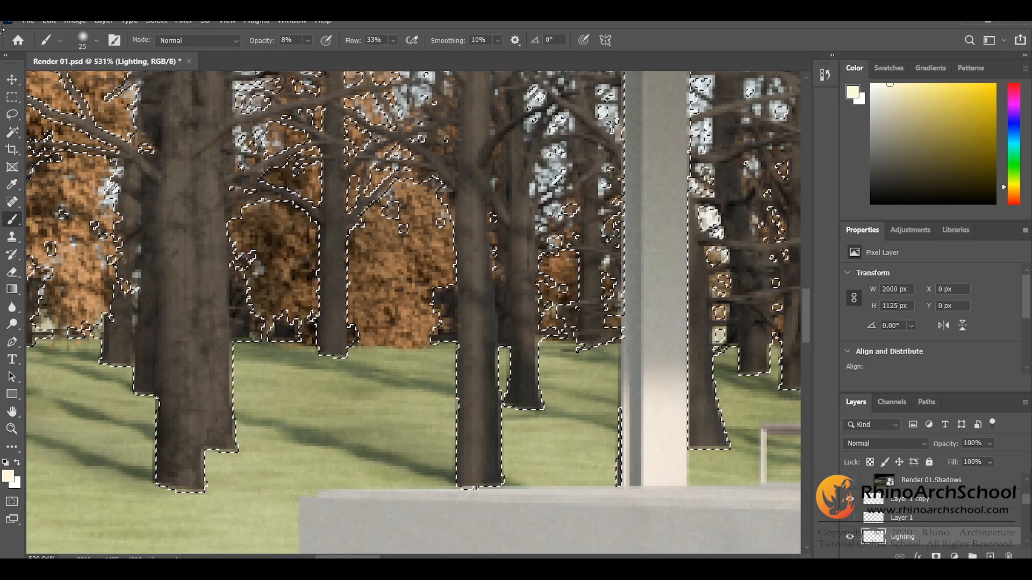
{"action": "left_click", "coordinate": [97, 40]}
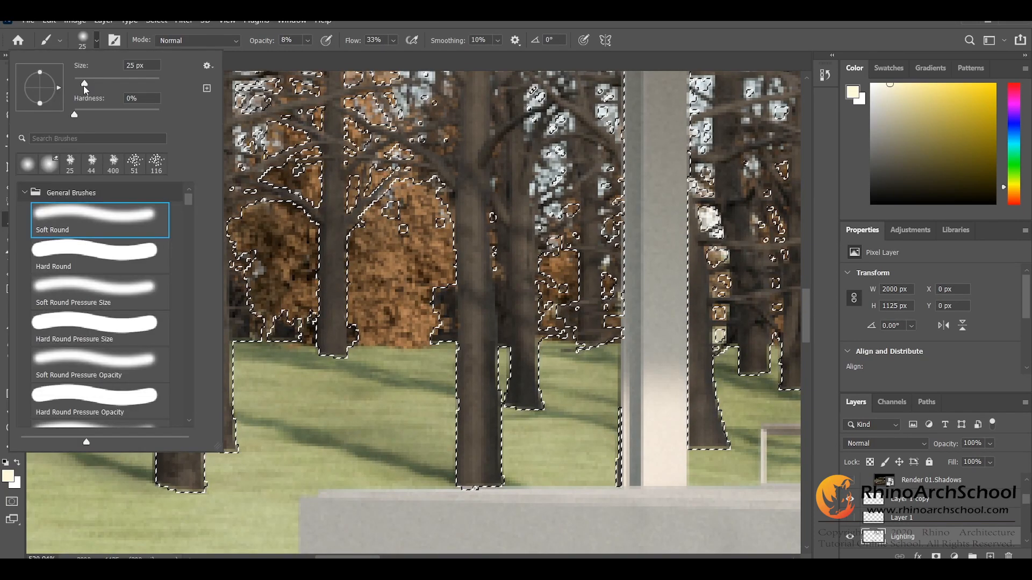
{"action": "left_click_drag", "start_coordinate": [84, 86], "coordinate": [82, 86]}
{"action": "left_click", "coordinate": [380, 433]}
Step: Paint soft light on the selected tree trunks on the lawn and behind the covered terrace on the Lighting layer
{"action": "scroll", "coordinate": [430, 427], "scroll_direction": "down", "scroll_amount": 1}
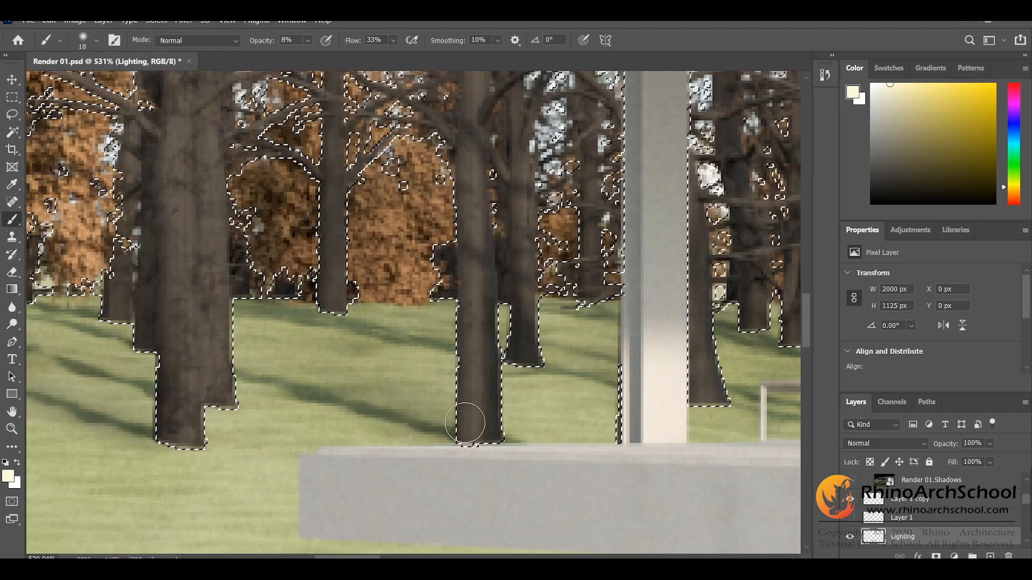
{"action": "scroll", "coordinate": [333, 349], "scroll_direction": "up", "scroll_amount": 1}
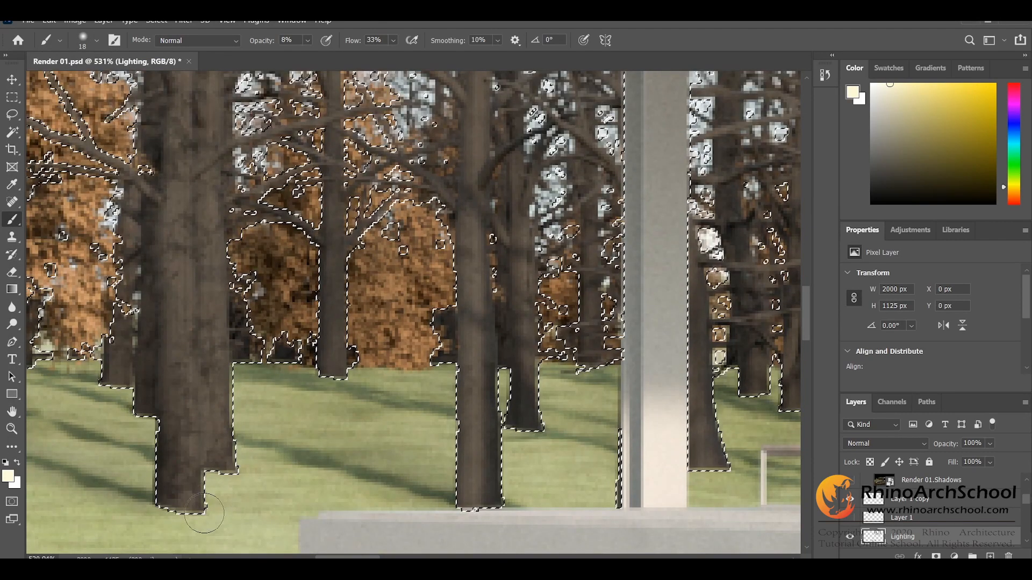
{"action": "scroll", "coordinate": [276, 380], "scroll_direction": "up", "scroll_amount": 3}
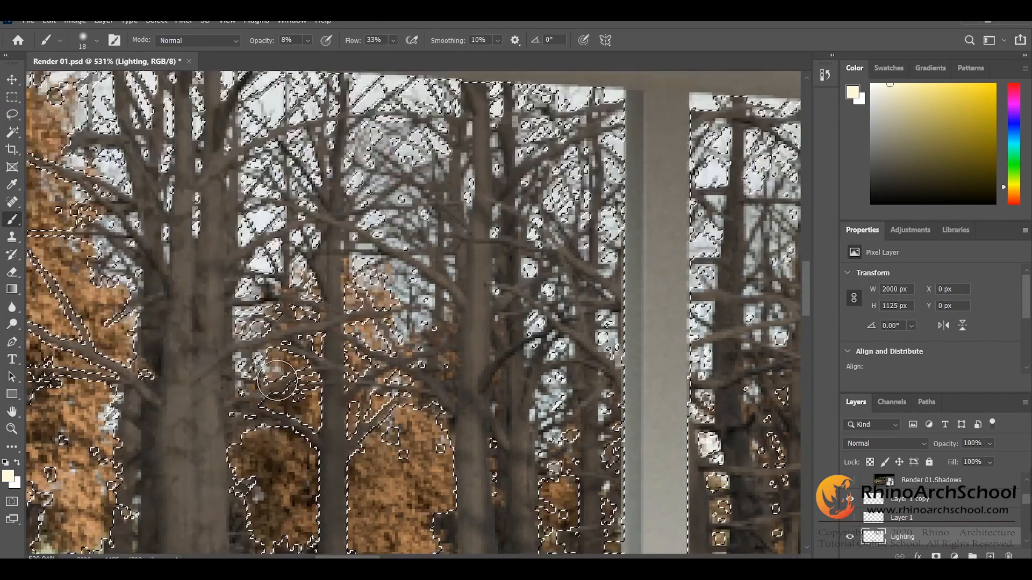
{"action": "scroll", "coordinate": [277, 380], "scroll_direction": "down", "scroll_amount": 6}
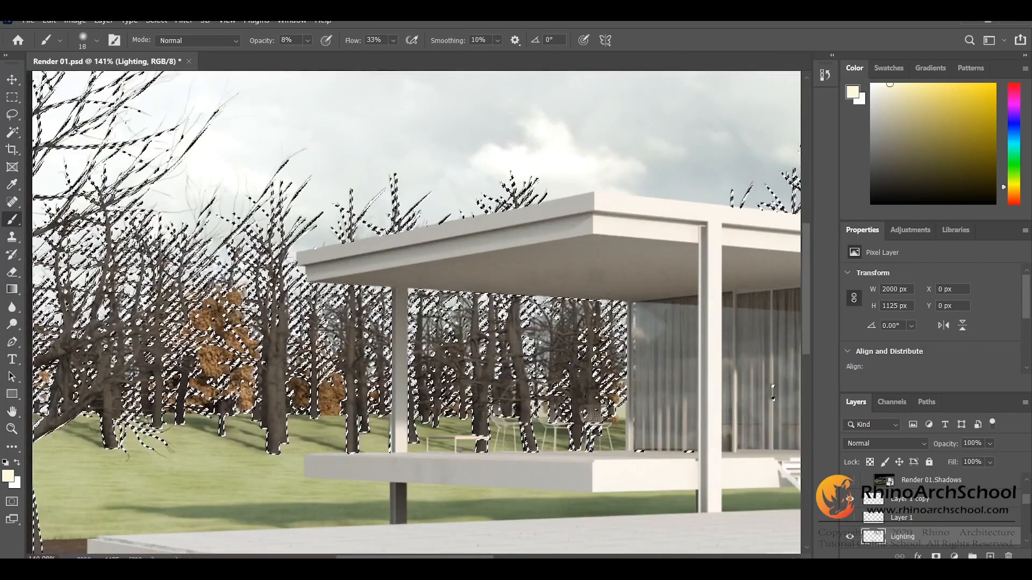
{"action": "scroll", "coordinate": [419, 213], "scroll_direction": "up", "scroll_amount": 5}
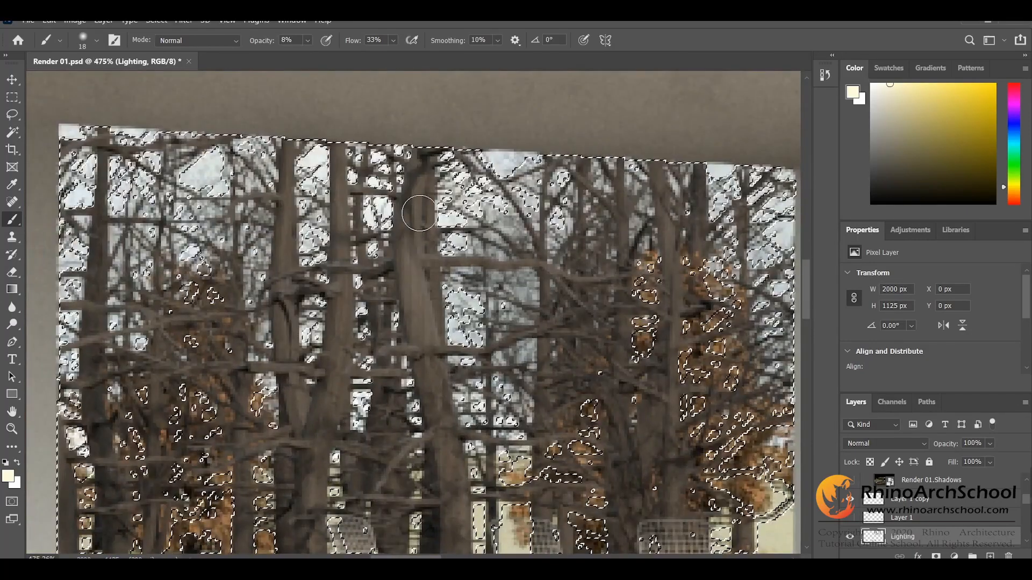
{"action": "scroll", "coordinate": [419, 213], "scroll_direction": "down", "scroll_amount": 6}
{"action": "scroll", "coordinate": [419, 213], "scroll_direction": "up", "scroll_amount": 1}
Step: Paint soft light on the trunks and branches of the trees rising above the house roof, and clear the selection
{"action": "scroll", "coordinate": [424, 221], "scroll_direction": "down", "scroll_amount": 1}
{"action": "scroll", "coordinate": [431, 230], "scroll_direction": "up", "scroll_amount": 7}
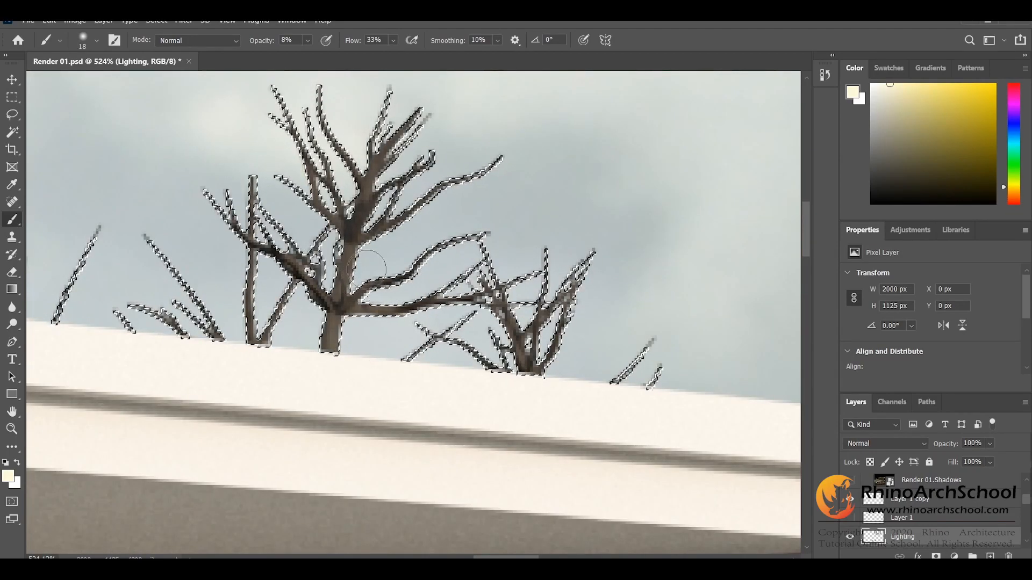
{"action": "scroll", "coordinate": [361, 306], "scroll_direction": "down", "scroll_amount": 7}
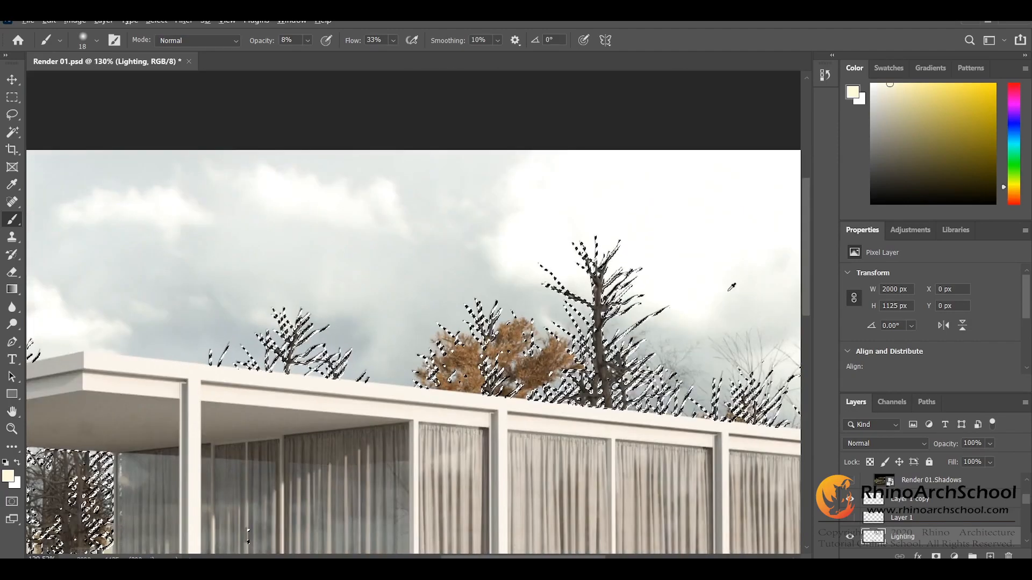
{"action": "scroll", "coordinate": [391, 340], "scroll_direction": "up", "scroll_amount": 7}
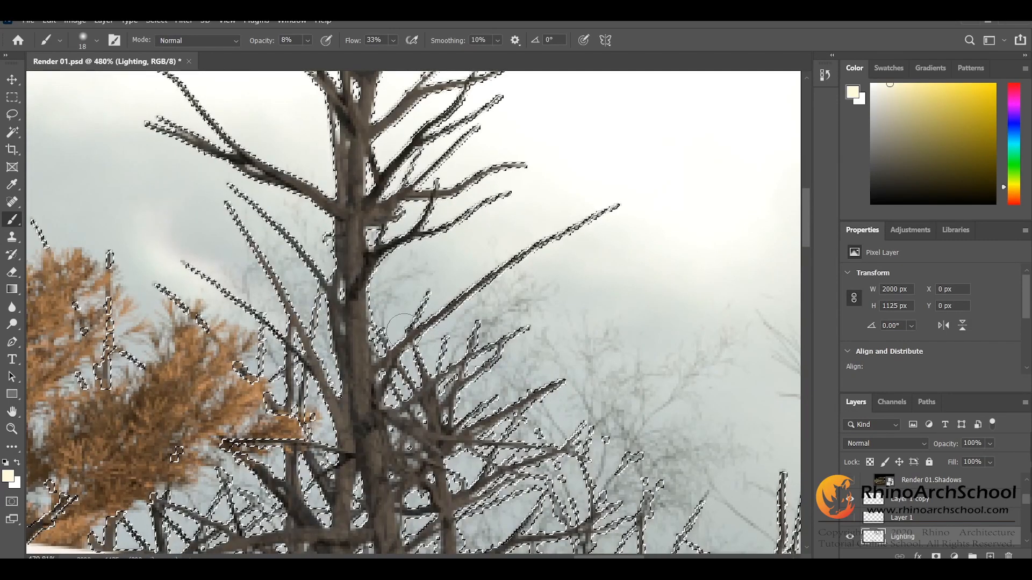
{"action": "scroll", "coordinate": [395, 376], "scroll_direction": "up", "scroll_amount": 3}
{"action": "scroll", "coordinate": [399, 425], "scroll_direction": "up", "scroll_amount": 1}
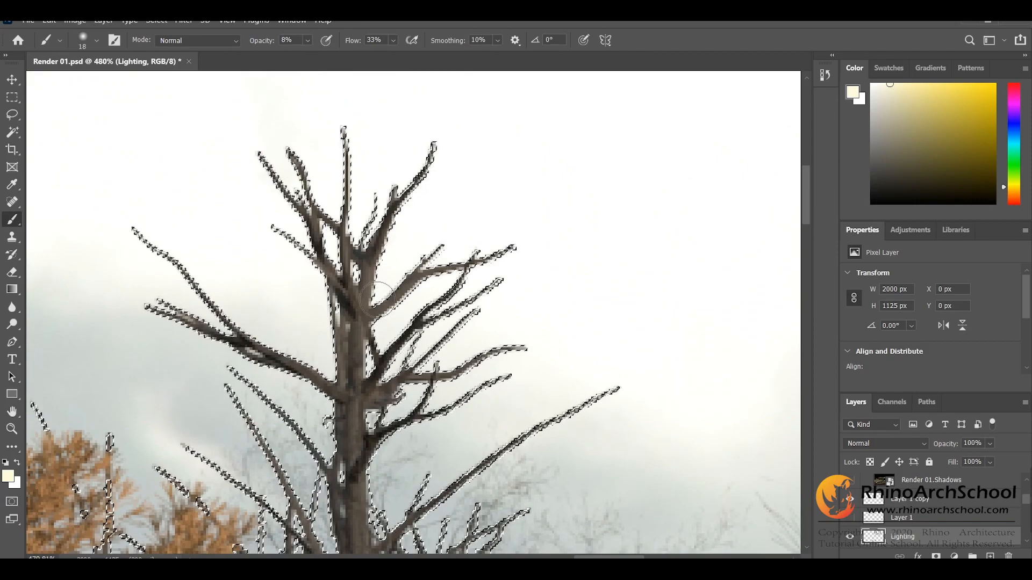
{"action": "scroll", "coordinate": [433, 290], "scroll_direction": "down", "scroll_amount": 6}
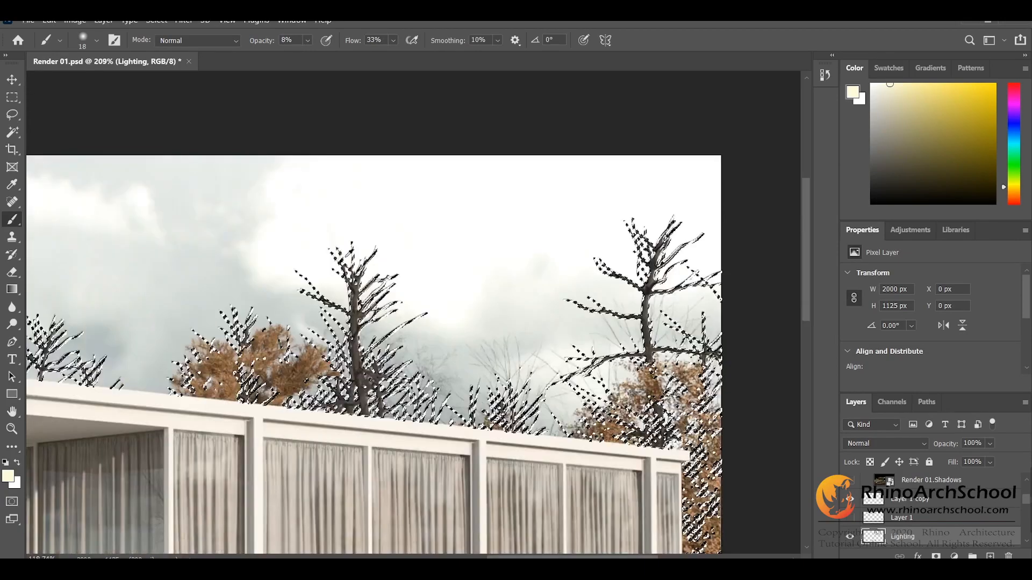
{"action": "scroll", "coordinate": [520, 261], "scroll_direction": "up", "scroll_amount": 7}
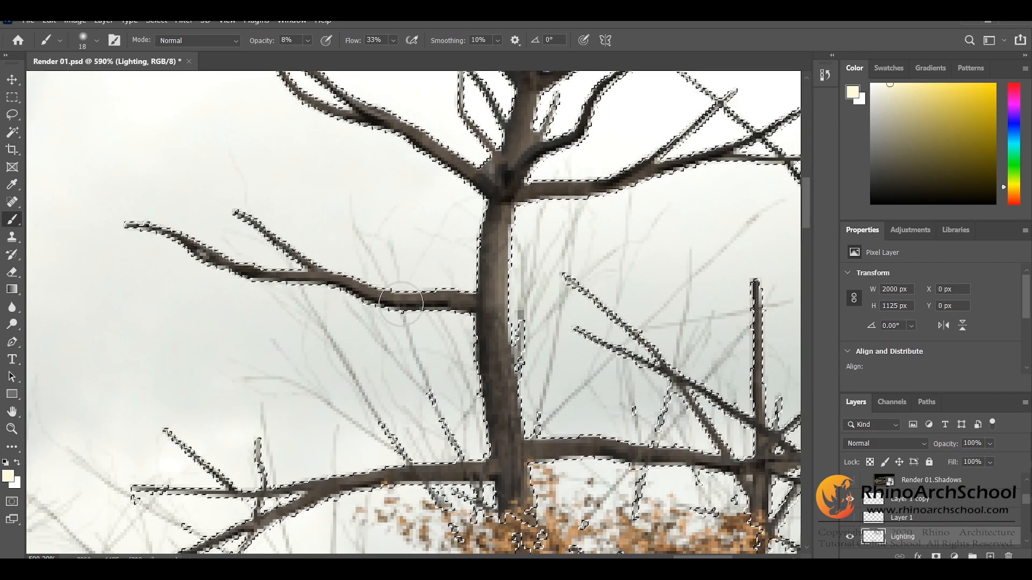
{"action": "scroll", "coordinate": [430, 274], "scroll_direction": "up", "scroll_amount": 4}
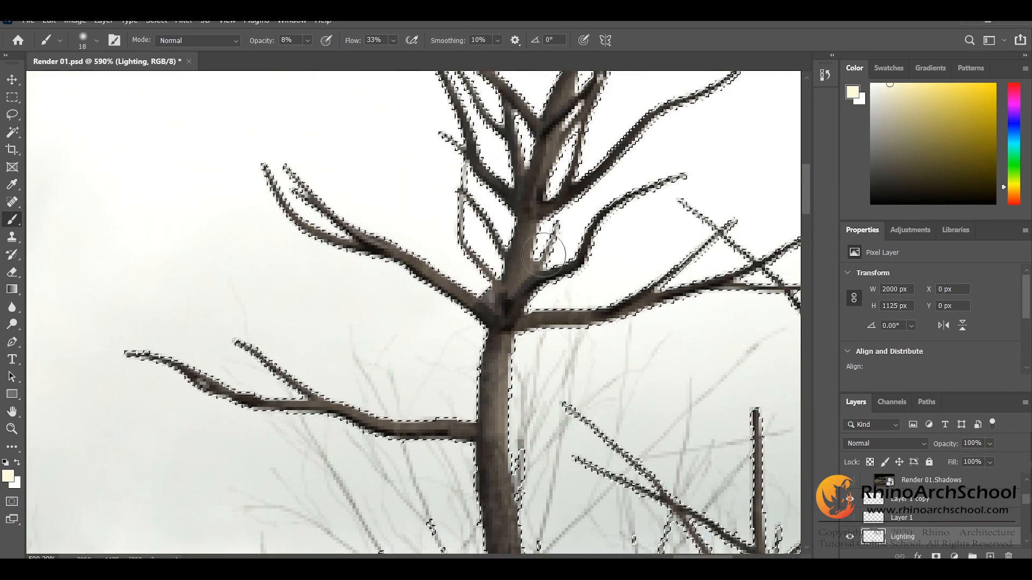
{"action": "scroll", "coordinate": [524, 230], "scroll_direction": "down", "scroll_amount": 6}
{"action": "scroll", "coordinate": [484, 301], "scroll_direction": "up", "scroll_amount": 6}
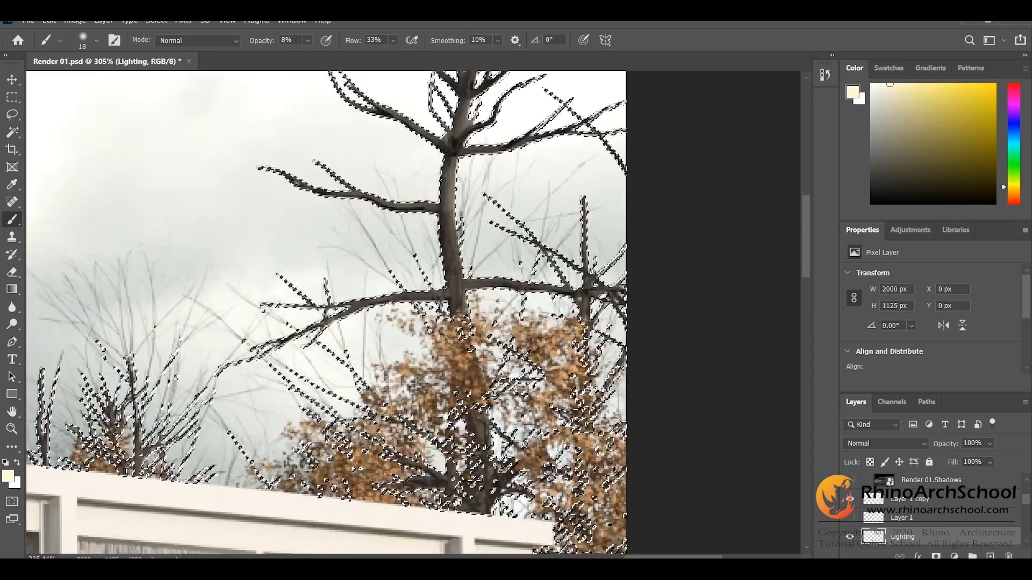
{"action": "scroll", "coordinate": [450, 223], "scroll_direction": "up", "scroll_amount": 2}
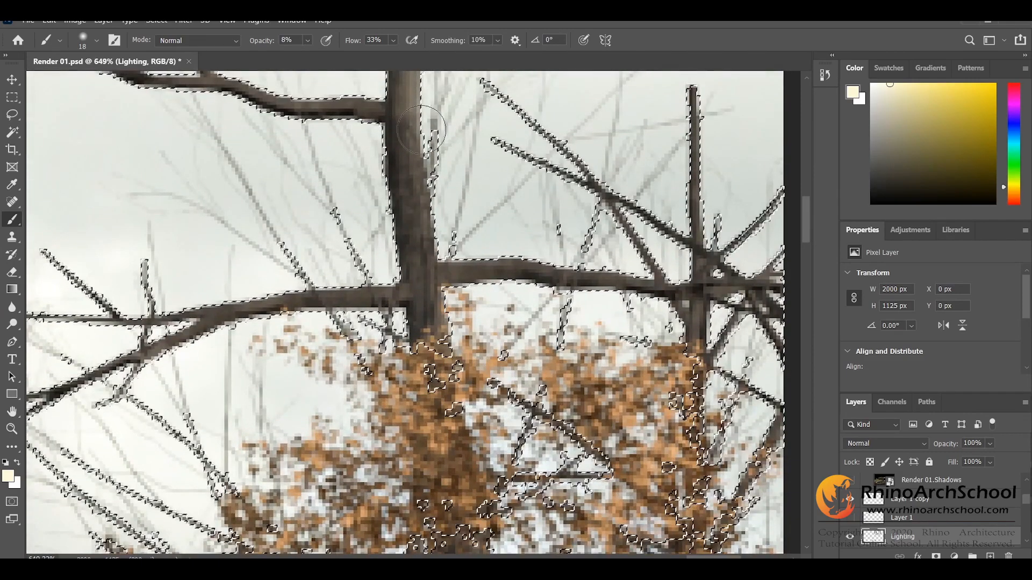
{"action": "left_click", "coordinate": [12, 99]}
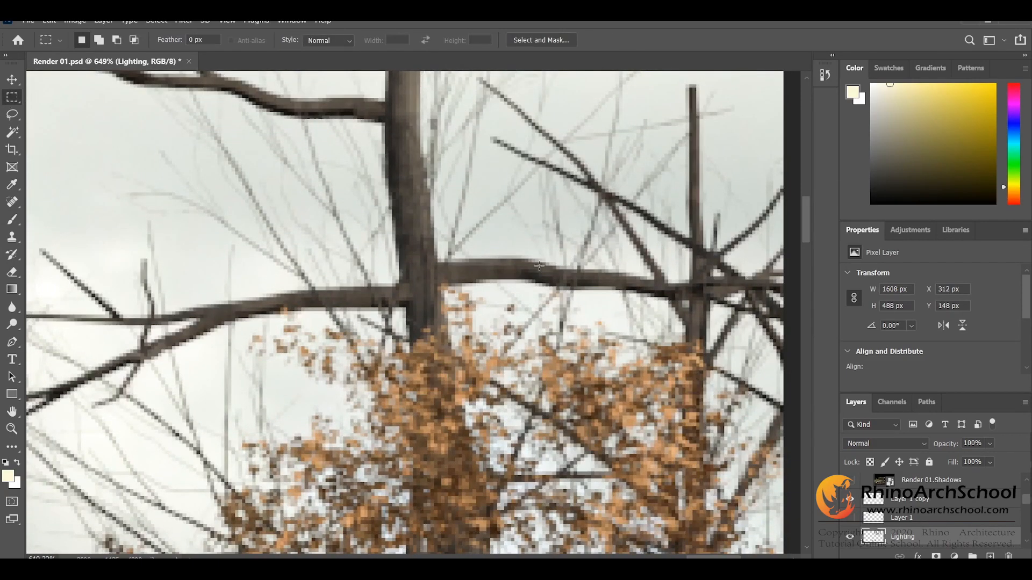
{"action": "scroll", "coordinate": [658, 280], "scroll_direction": "down", "scroll_amount": 11}
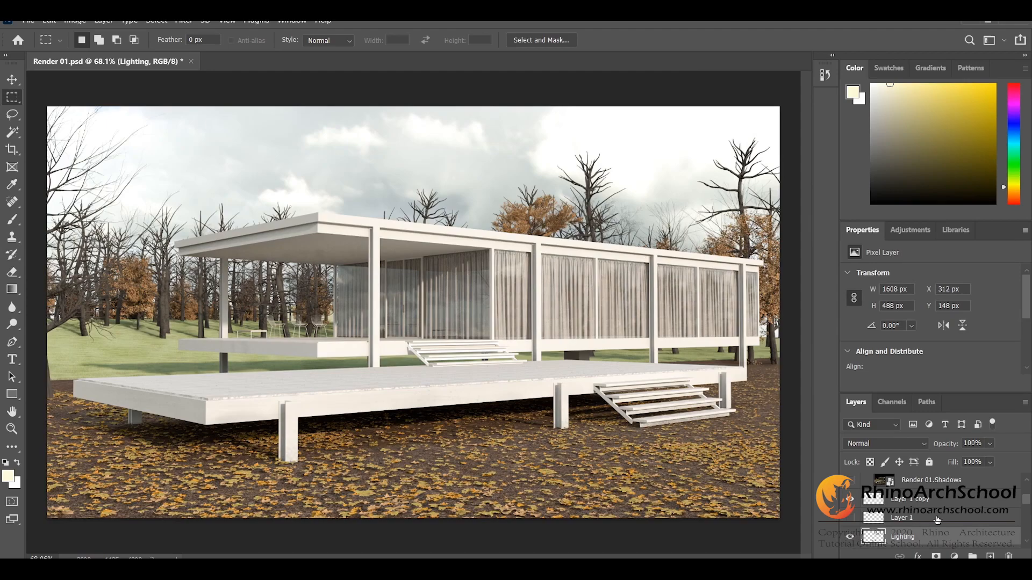
Step: Add a new empty layer above the Render 01.Material_Random_Color layer
{"action": "scroll", "coordinate": [936, 518], "scroll_direction": "up", "scroll_amount": 3}
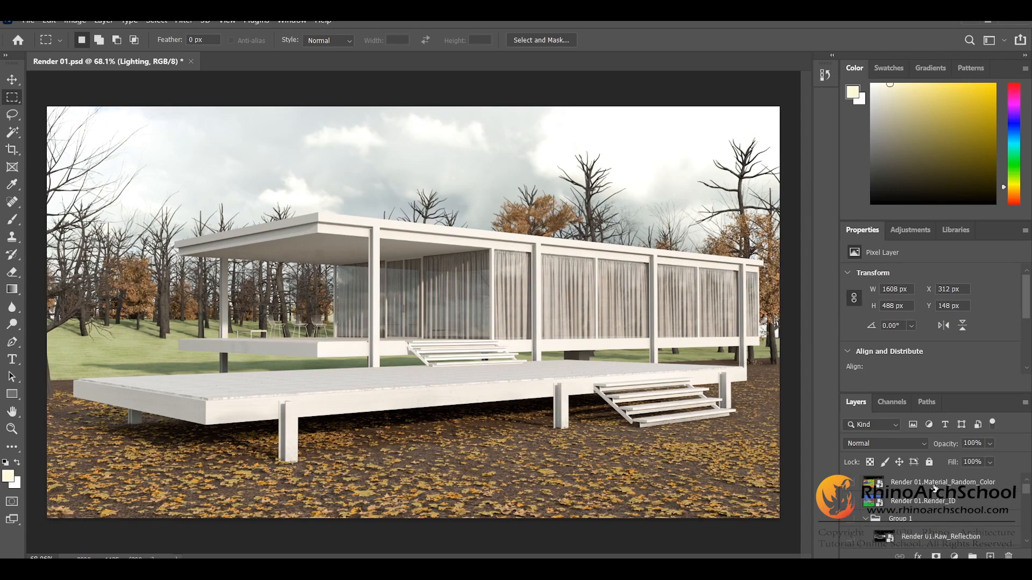
{"action": "left_click", "coordinate": [934, 488]}
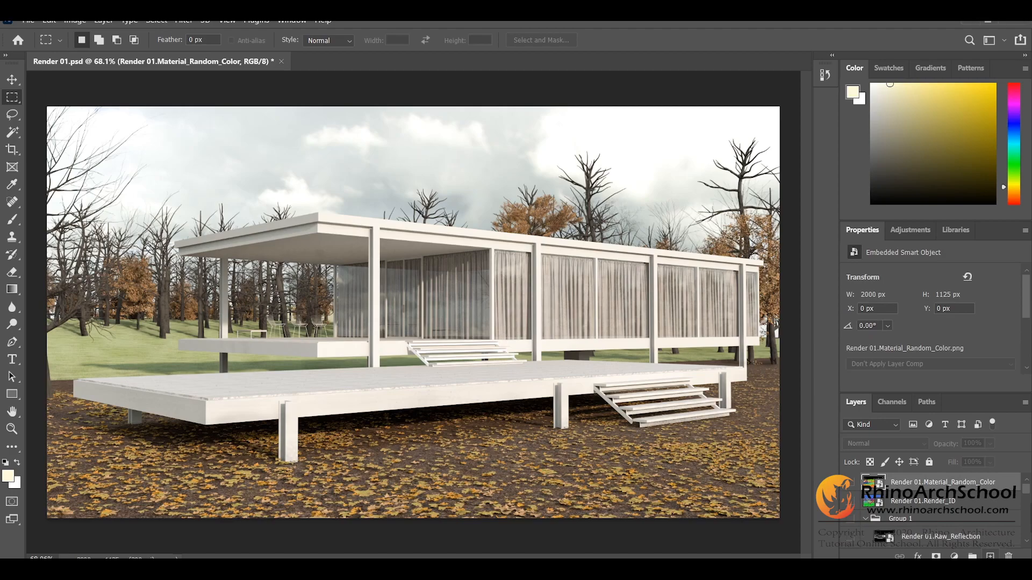
{"action": "left_click", "coordinate": [990, 556]}
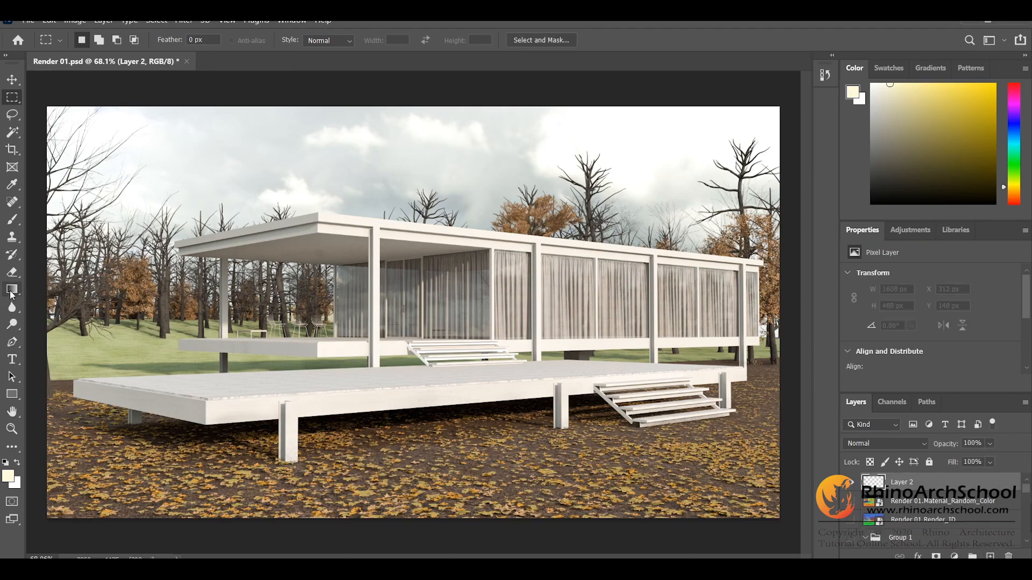
Step: Set up a black-to-transparent gradient from the Basics foreground-to-transparent preset, making both color stops black (000000)
{"action": "left_click", "coordinate": [12, 290]}
{"action": "left_click", "coordinate": [109, 45]}
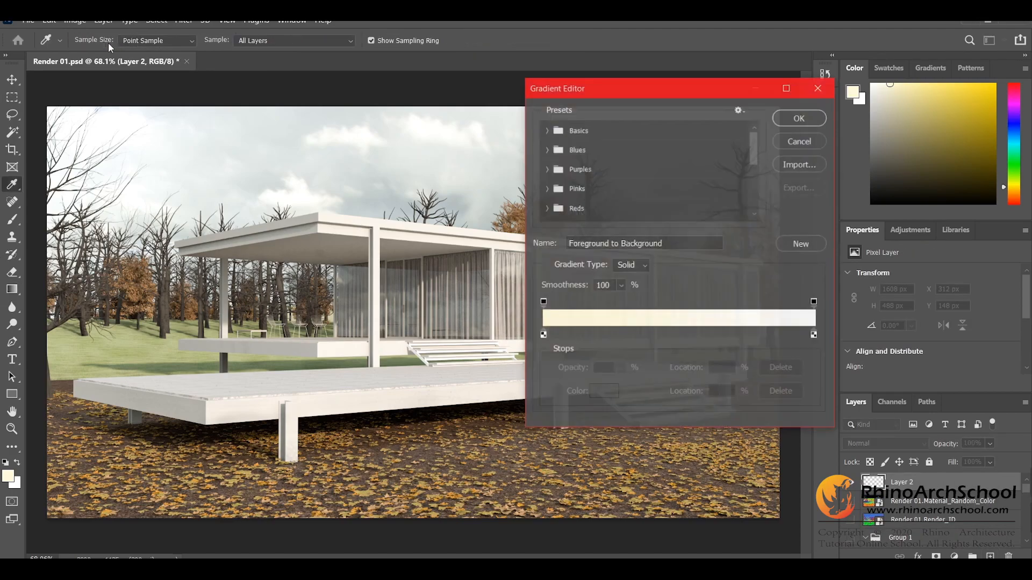
{"action": "left_click", "coordinate": [547, 131]}
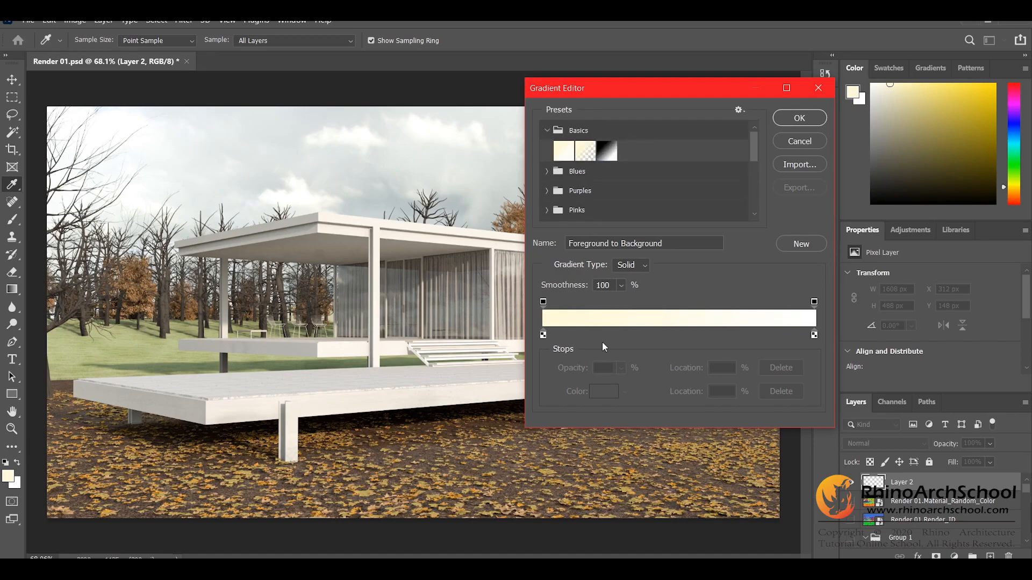
{"action": "left_click", "coordinate": [543, 302]}
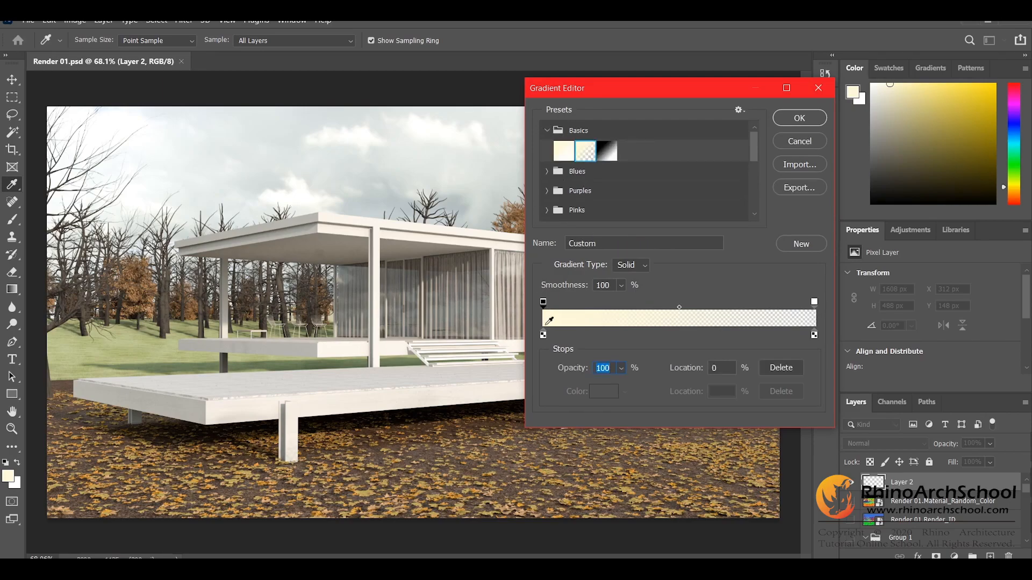
{"action": "double_click", "coordinate": [543, 335]}
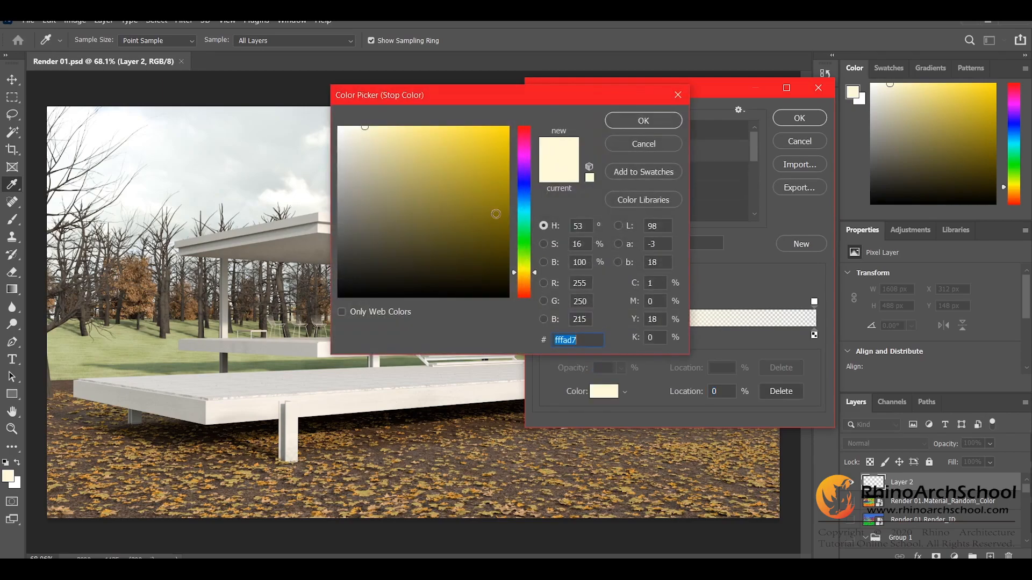
{"action": "left_click_drag", "start_coordinate": [495, 214], "coordinate": [343, 313]}
{"action": "left_click", "coordinate": [643, 120]}
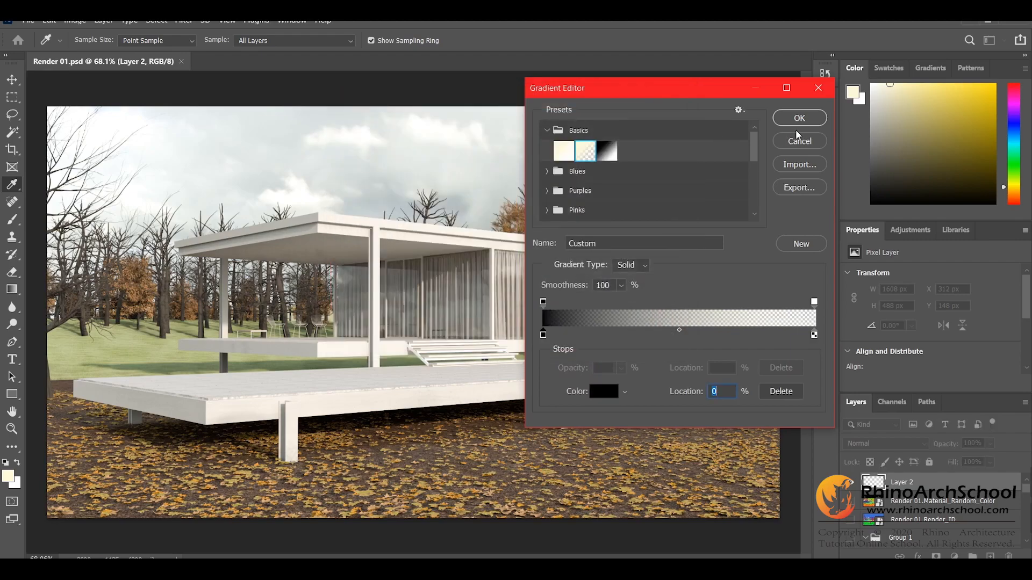
{"action": "double_click", "coordinate": [812, 336]}
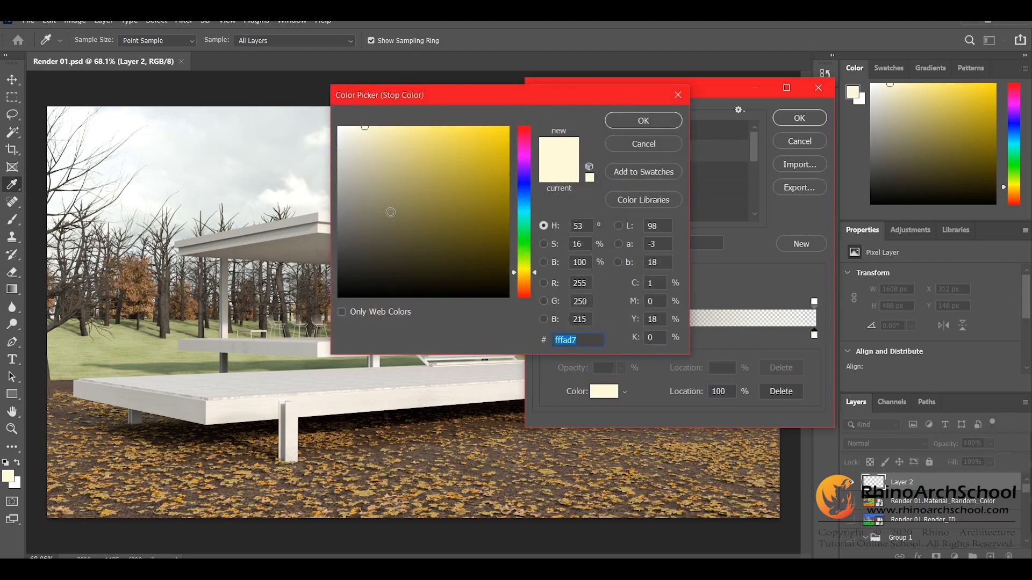
{"action": "type", "text": "000000"}
{"action": "left_click", "coordinate": [635, 120]}
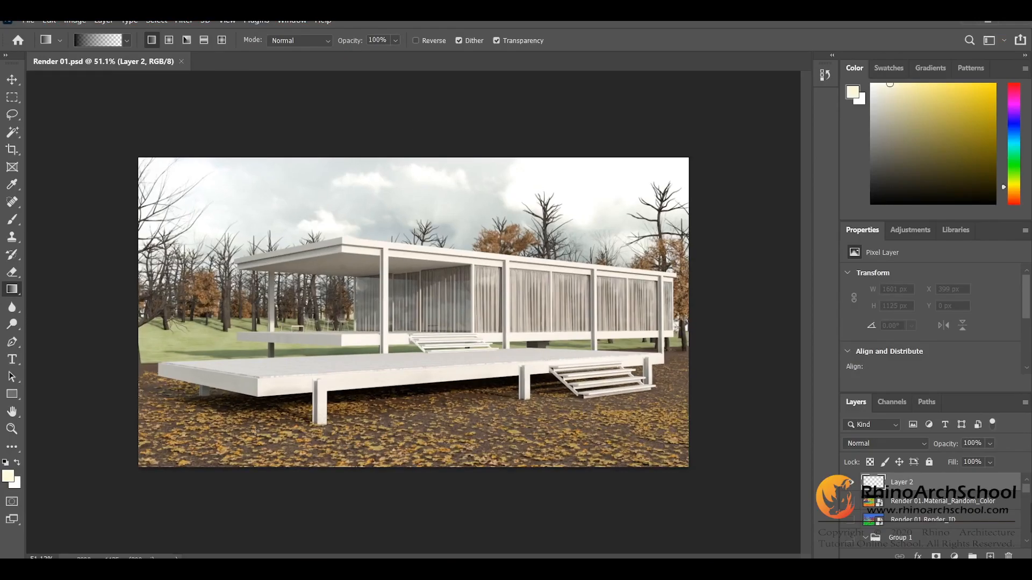
Step: Try black gradients inward from the side, top and bottom edges of the render on Layer 2, and undo them
{"action": "left_click_drag", "start_coordinate": [59, 318], "coordinate": [223, 318]}
{"action": "left_click_drag", "start_coordinate": [774, 301], "coordinate": [543, 302]}
{"action": "key", "text": "ctrl+z"}
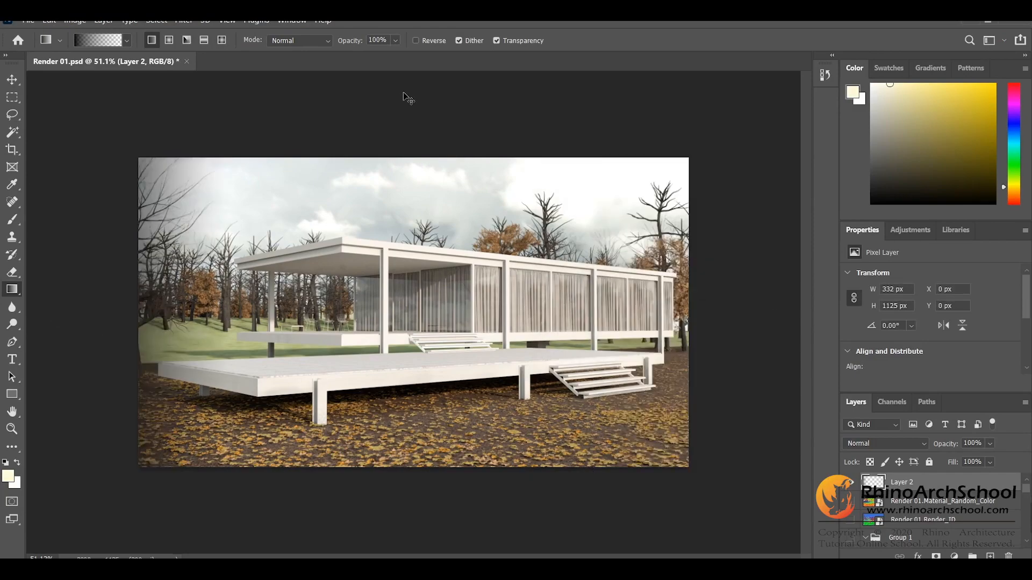
{"action": "key", "text": "ctrl+z"}
{"action": "left_click_drag", "start_coordinate": [422, 77], "coordinate": [423, 205]}
{"action": "left_click_drag", "start_coordinate": [431, 550], "coordinate": [440, 419]}
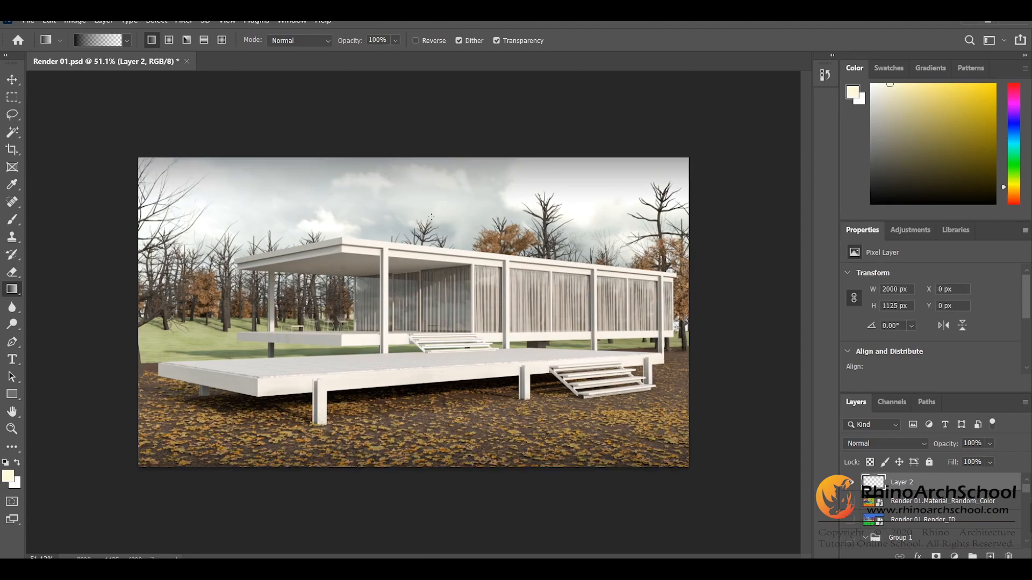
{"action": "key", "text": "ctrl+z"}
{"action": "key", "text": "ctrl+z"}
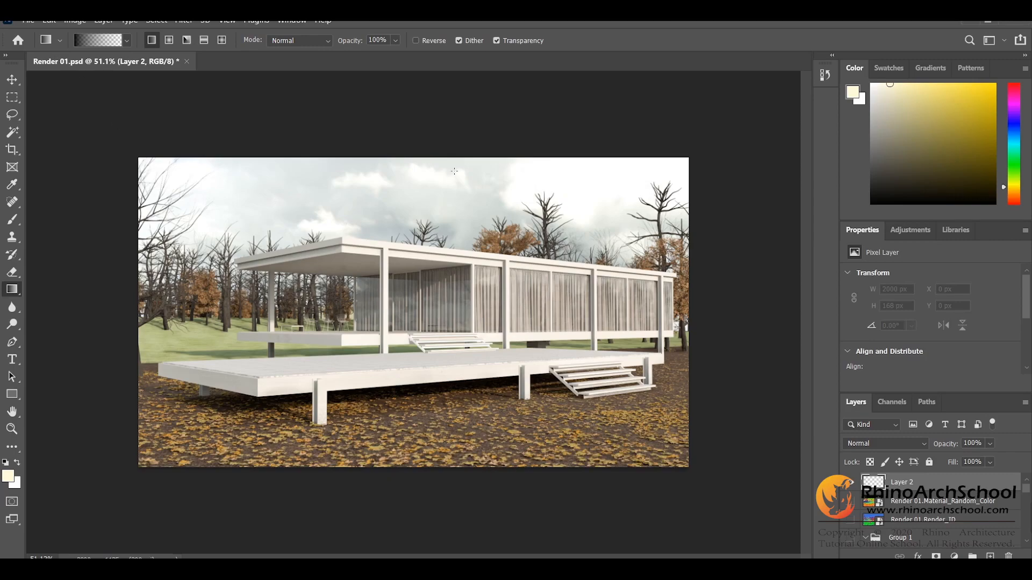
Step: Draw black gradients inward from the top, bottom, right and left edges of the render on Layer 2 to form a vignette
{"action": "left_click_drag", "start_coordinate": [409, 75], "coordinate": [414, 208]}
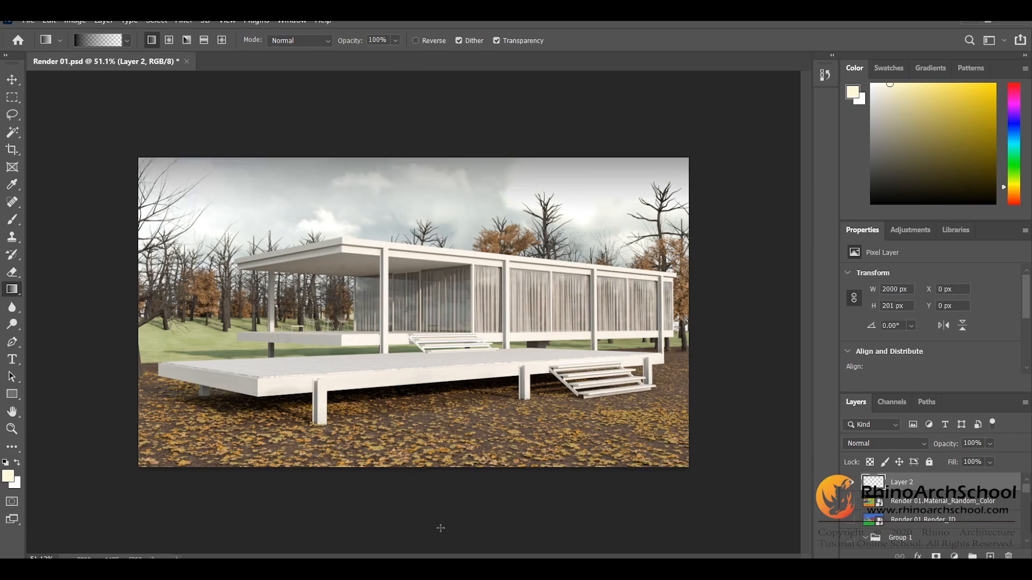
{"action": "left_click_drag", "start_coordinate": [410, 552], "coordinate": [415, 424]}
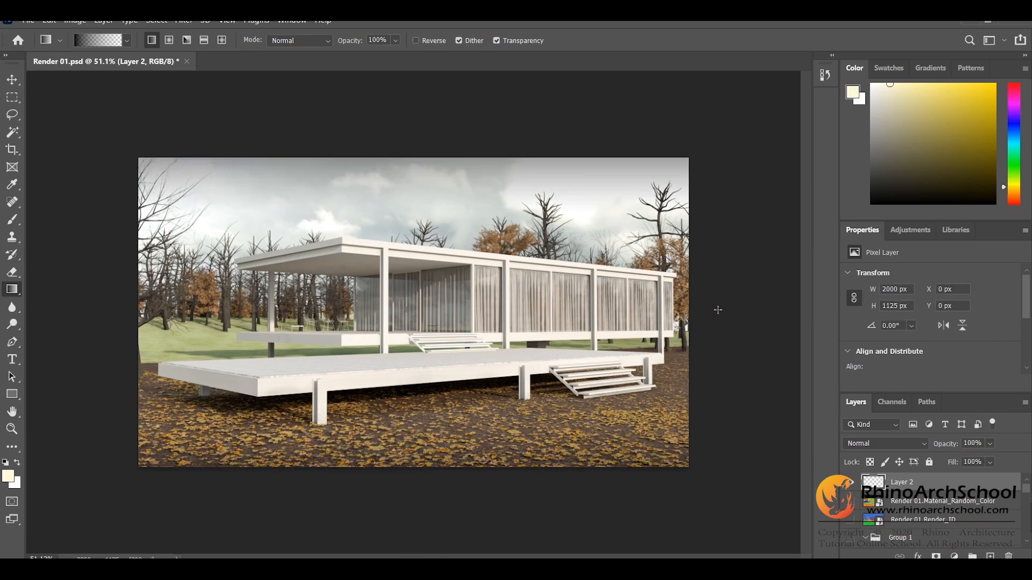
{"action": "left_click_drag", "start_coordinate": [796, 305], "coordinate": [596, 306]}
{"action": "key", "text": "ctrl+z"}
{"action": "left_click_drag", "start_coordinate": [795, 295], "coordinate": [637, 306]}
{"action": "left_click_drag", "start_coordinate": [26, 311], "coordinate": [185, 311]}
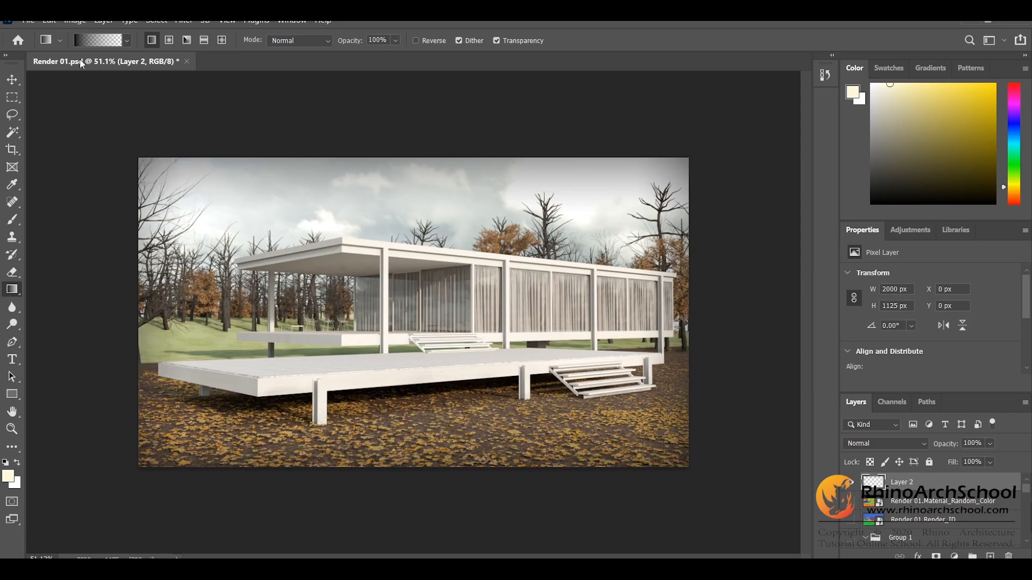
Step: Darken the render's four corners with diagonal gradients and deepen the left edge of the vignette
{"action": "left_click_drag", "start_coordinate": [55, 83], "coordinate": [215, 227]}
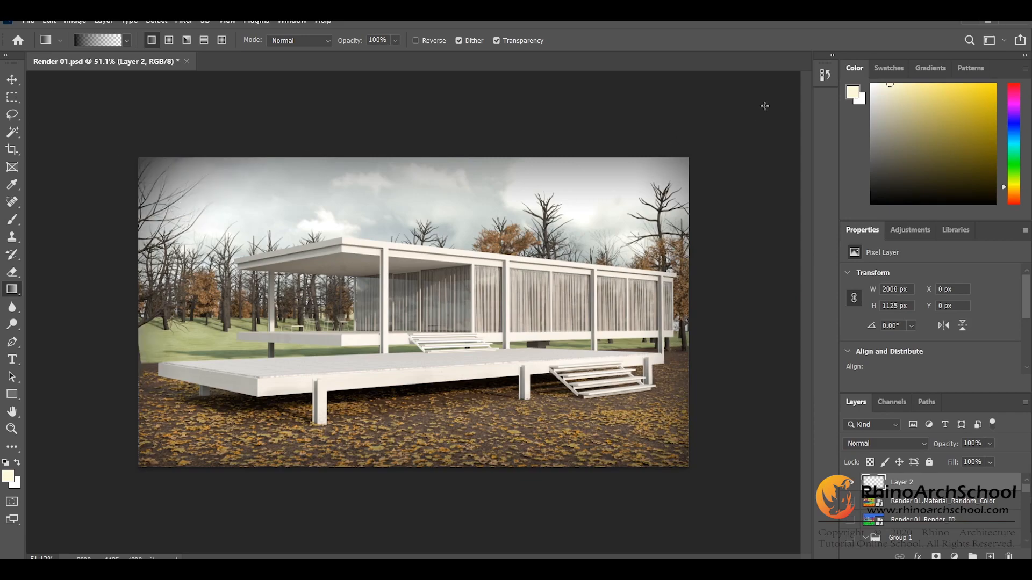
{"action": "left_click_drag", "start_coordinate": [783, 93], "coordinate": [628, 218]}
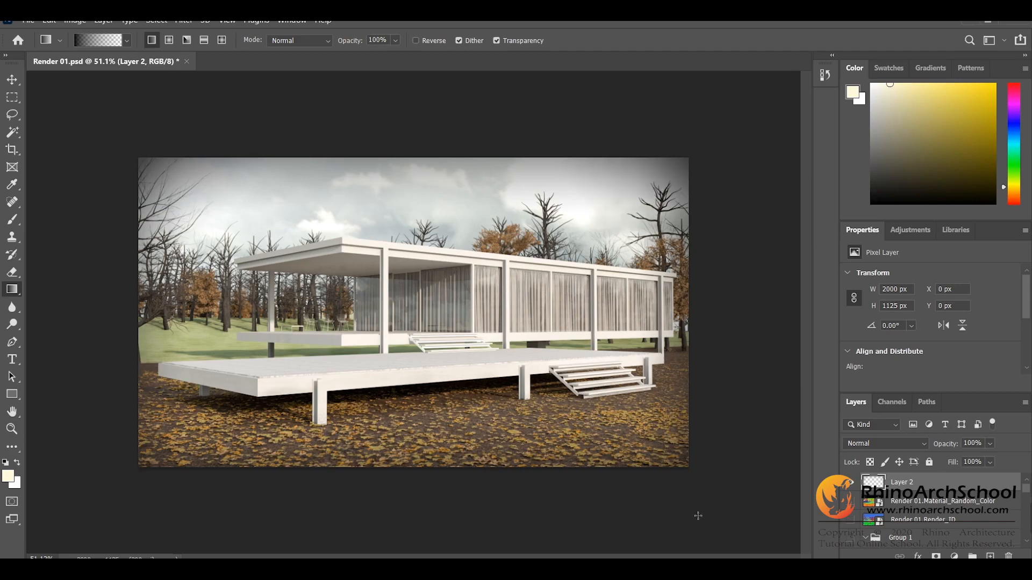
{"action": "left_click_drag", "start_coordinate": [785, 529], "coordinate": [558, 393]}
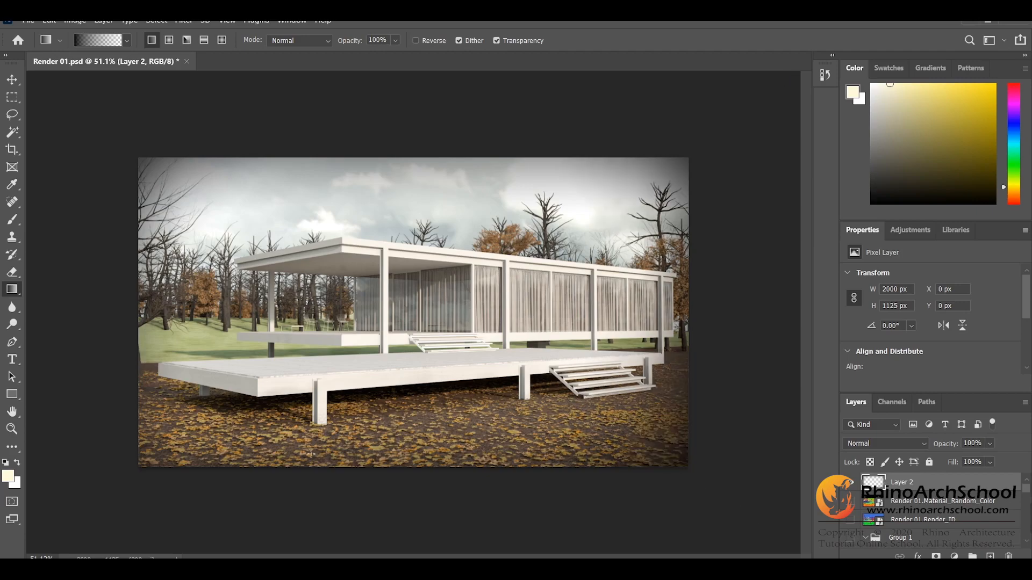
{"action": "key", "text": "ctrl+z"}
{"action": "left_click_drag", "start_coordinate": [795, 549], "coordinate": [656, 430]}
{"action": "left_click_drag", "start_coordinate": [62, 533], "coordinate": [226, 396]}
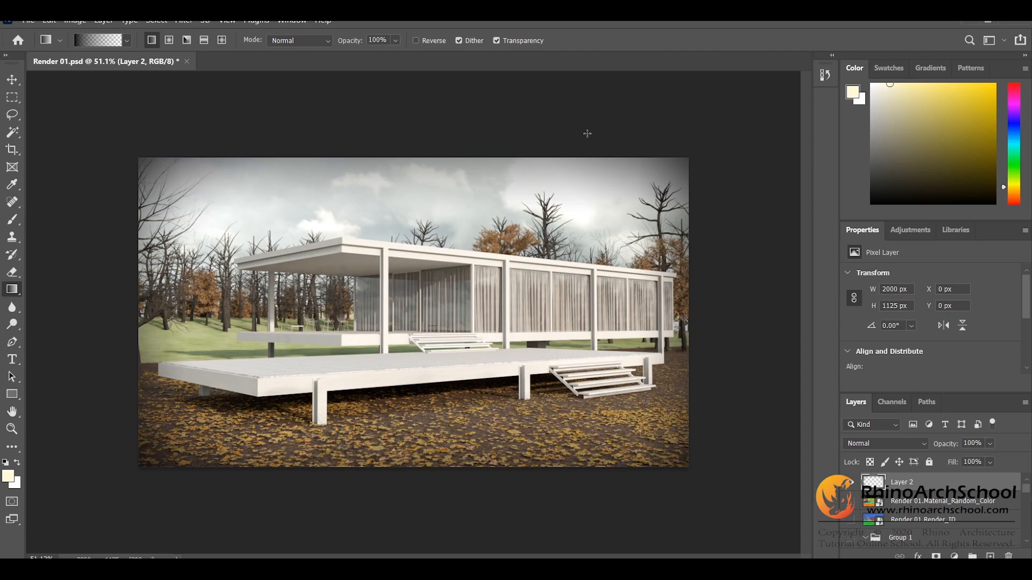
{"action": "left_click_drag", "start_coordinate": [41, 344], "coordinate": [179, 330]}
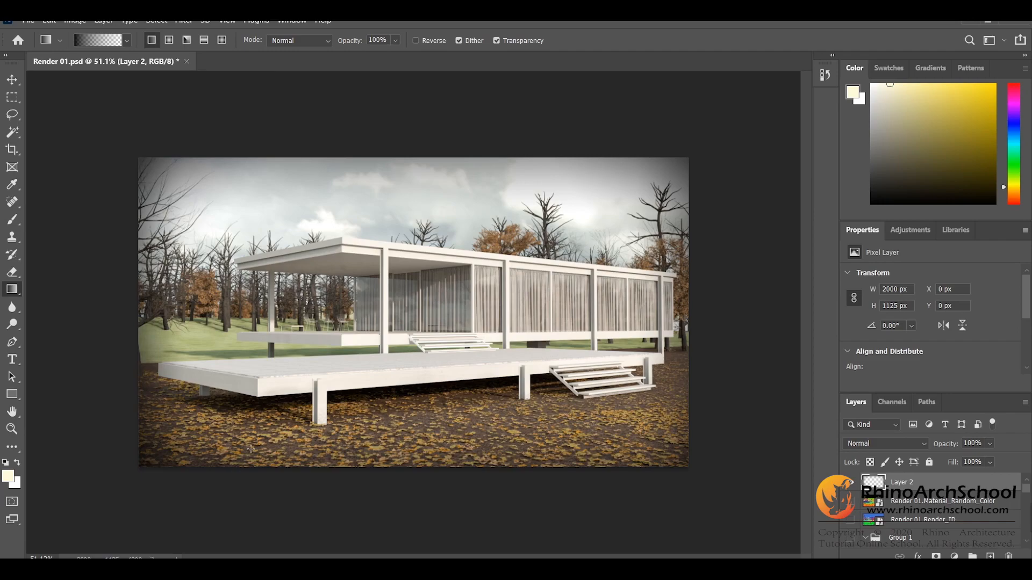
Step: Enlarge the vignette layer beyond the canvas to about 2269 × 1277 px, using Nearest Neighbor interpolation
{"action": "key", "text": "ctrl+t"}
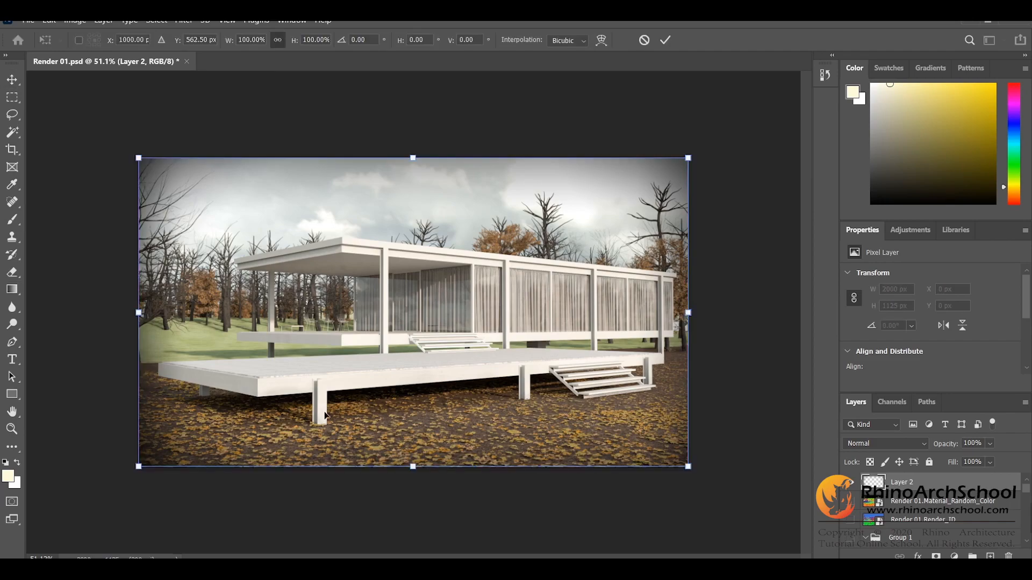
{"action": "left_click_drag", "start_coordinate": [682, 159], "coordinate": [709, 145]}
{"action": "left_click_drag", "start_coordinate": [424, 144], "coordinate": [425, 142]}
{"action": "left_click_drag", "start_coordinate": [424, 466], "coordinate": [425, 479]}
{"action": "left_click", "coordinate": [582, 41]}
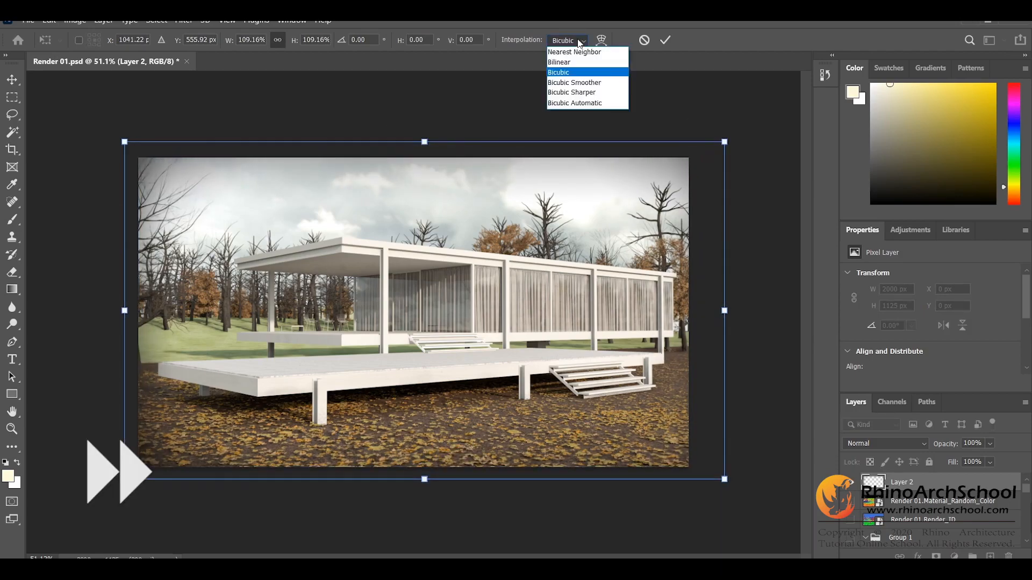
{"action": "left_click", "coordinate": [580, 51]}
{"action": "mouse_move", "coordinate": [424, 142]}
{"action": "left_mouse_down"}
{"action": "mouse_move", "coordinate": [426, 113]}
{"action": "mouse_move", "coordinate": [425, 130]}
{"action": "left_mouse_up"}
{"action": "left_click_drag", "start_coordinate": [463, 289], "coordinate": [459, 296]}
{"action": "left_click_drag", "start_coordinate": [420, 488], "coordinate": [420, 497]}
{"action": "left_click_drag", "start_coordinate": [439, 460], "coordinate": [439, 453]}
{"action": "left_click_drag", "start_coordinate": [421, 131], "coordinate": [418, 142]}
{"action": "key", "text": "Return"}
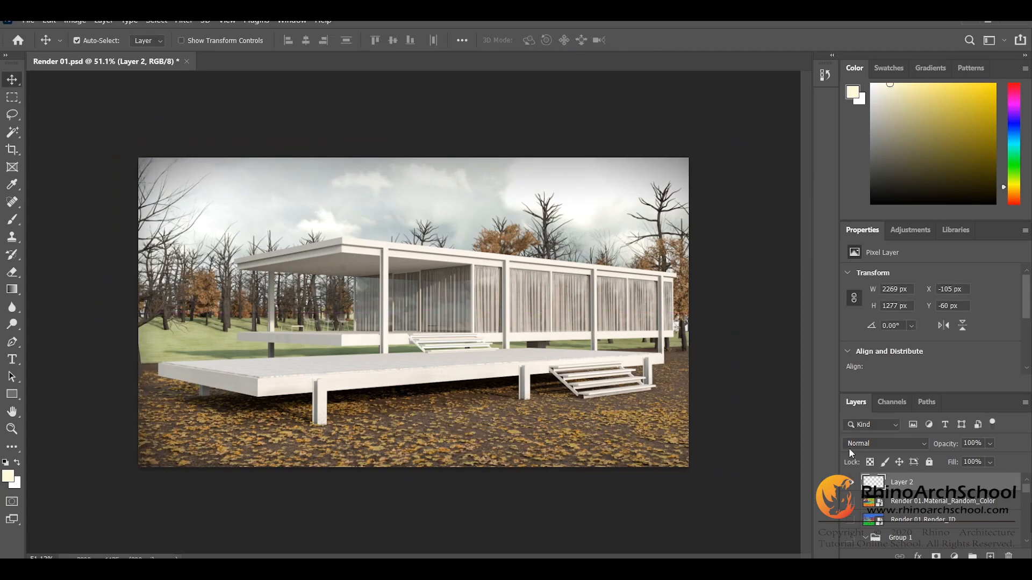
Step: Shift the enlarged vignette layer horizontally to an X position of about -124 px
{"action": "key", "text": "ctrl+t"}
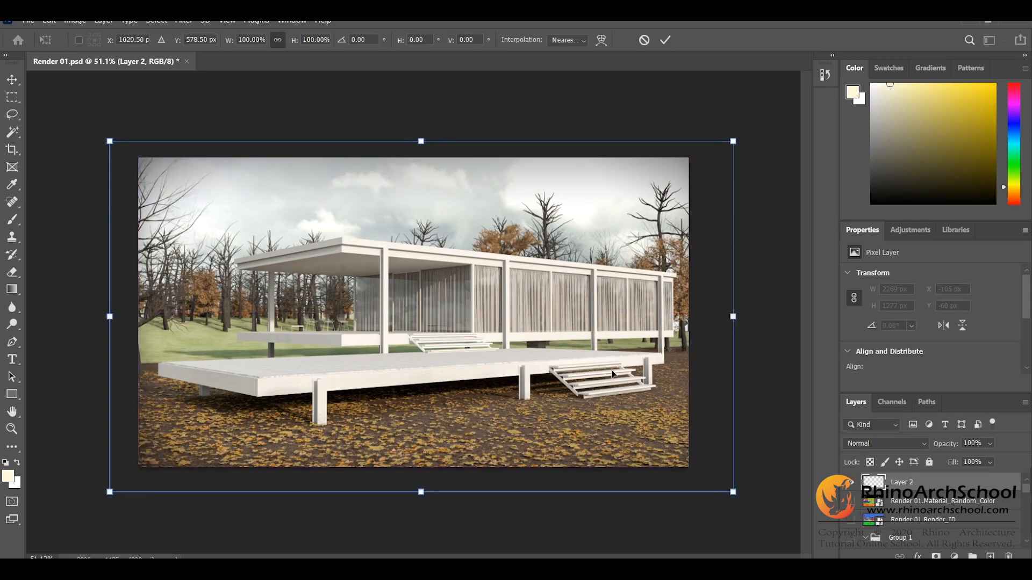
{"action": "left_click_drag", "start_coordinate": [612, 373], "coordinate": [608, 374]}
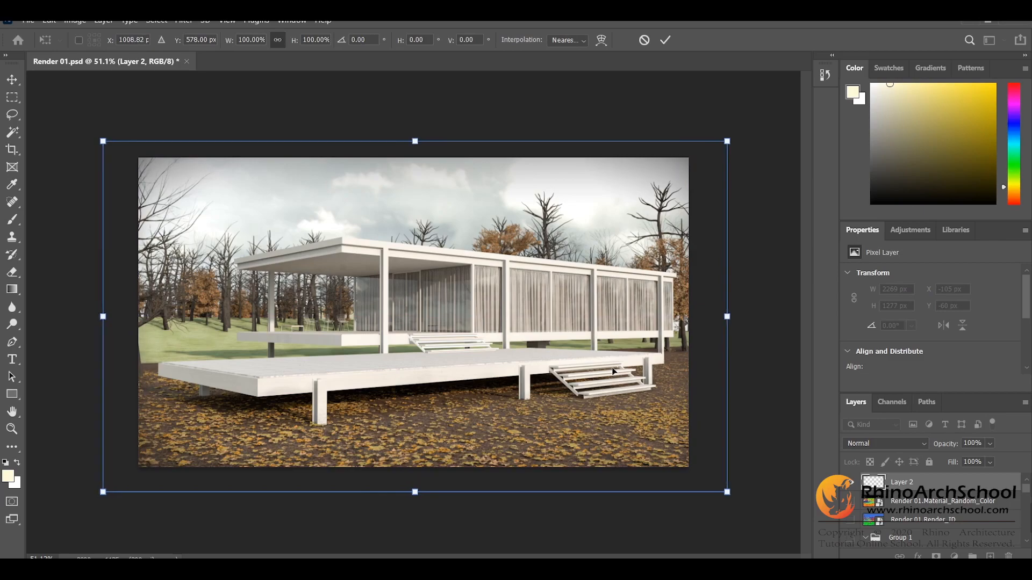
{"action": "key", "text": "Return"}
Step: Lower the opacity of Layer 2 to 67% and toggle its visibility to compare the vignette effect
{"action": "left_click", "coordinate": [990, 443]}
{"action": "left_click_drag", "start_coordinate": [1003, 458], "coordinate": [984, 460]}
{"action": "left_click", "coordinate": [943, 485]}
{"action": "left_click", "coordinate": [853, 486]}
{"action": "left_click", "coordinate": [853, 486]}
{"action": "left_click", "coordinate": [852, 486]}
{"action": "left_click", "coordinate": [852, 486]}
{"action": "left_click", "coordinate": [853, 486]}
{"action": "left_click", "coordinate": [852, 486]}
{"action": "left_click", "coordinate": [992, 445]}
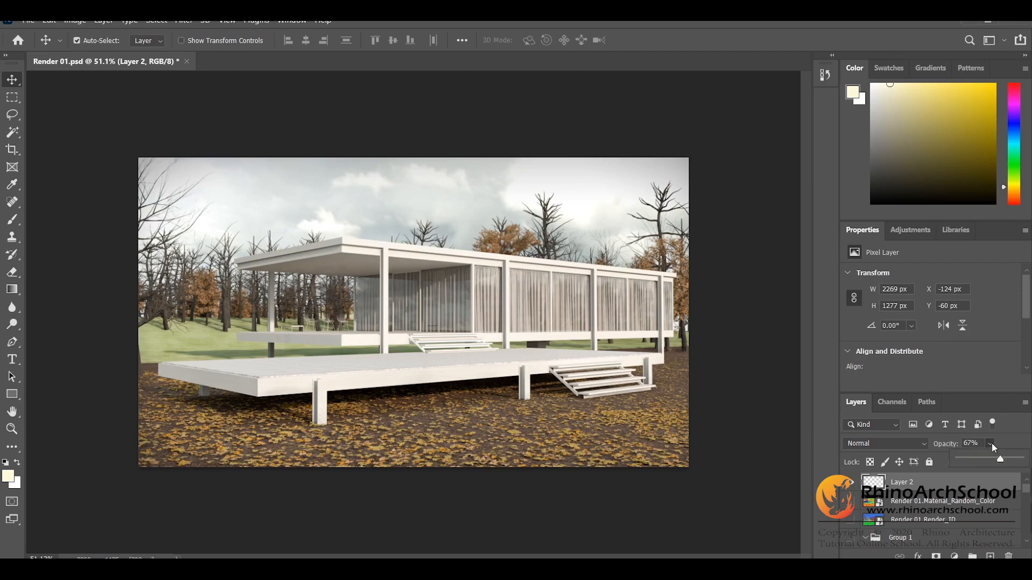
{"action": "left_click", "coordinate": [951, 492]}
Step: Shrink the vignette layer to about 2133 × 1233 px so its dark edges sit closer to the canvas border
{"action": "key", "text": "ctrl+t"}
{"action": "left_click_drag", "start_coordinate": [728, 141], "coordinate": [710, 141]}
{"action": "mouse_move", "coordinate": [113, 316]}
{"action": "left_mouse_down"}
{"action": "mouse_move", "coordinate": [135, 318]}
{"action": "mouse_move", "coordinate": [125, 317]}
{"action": "left_mouse_up"}
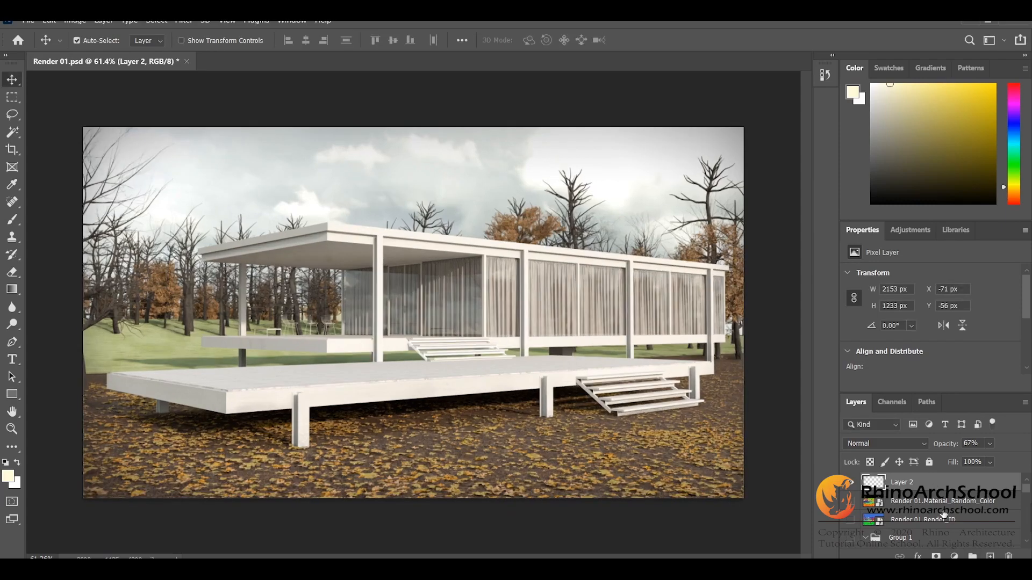
Step: Add a new empty layer above the Render 01.Material_Random_Color layer and place a Gradient Map adjustment over it
{"action": "left_click", "coordinate": [942, 501]}
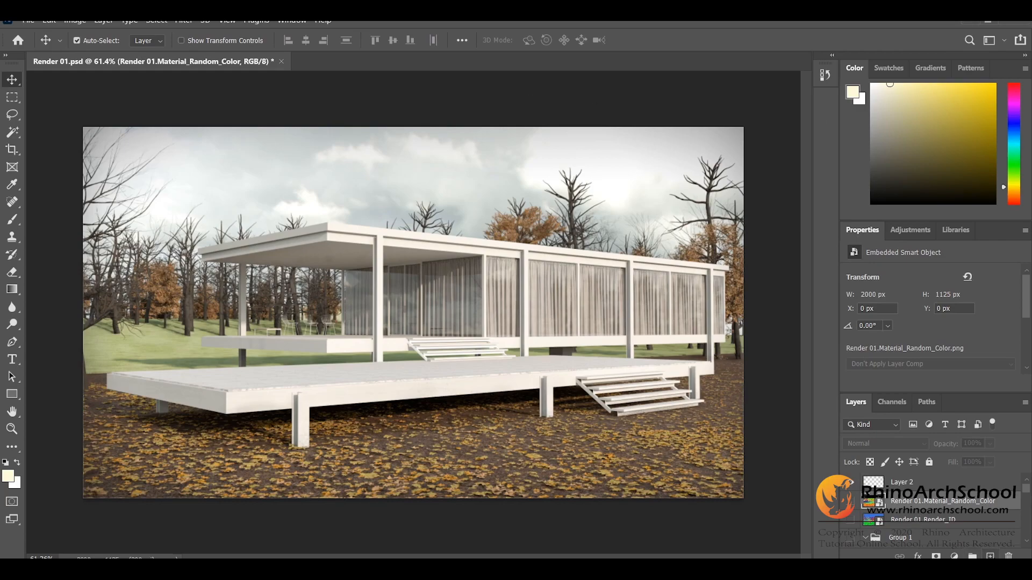
{"action": "left_click", "coordinate": [990, 556]}
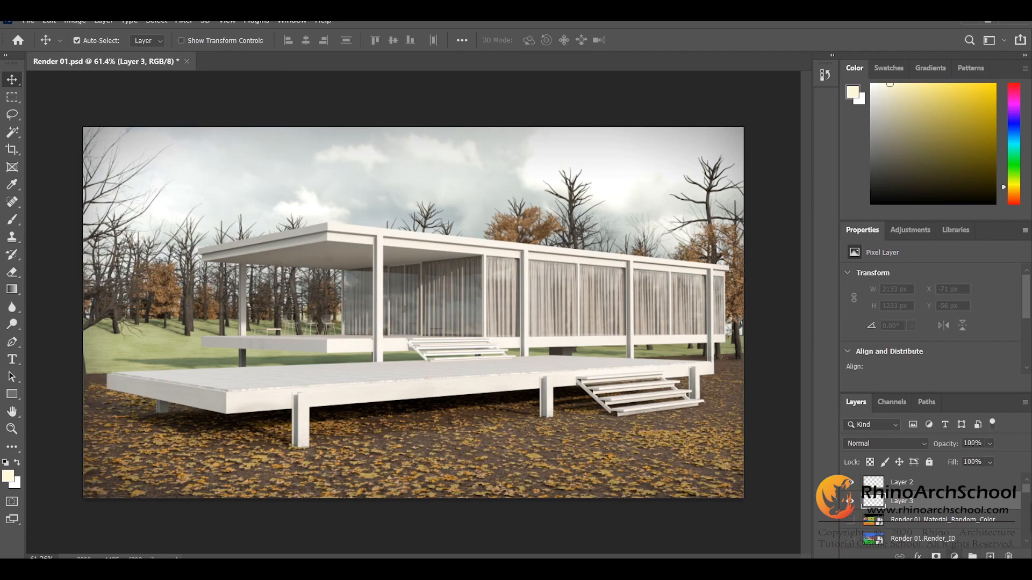
{"action": "left_click", "coordinate": [954, 556]}
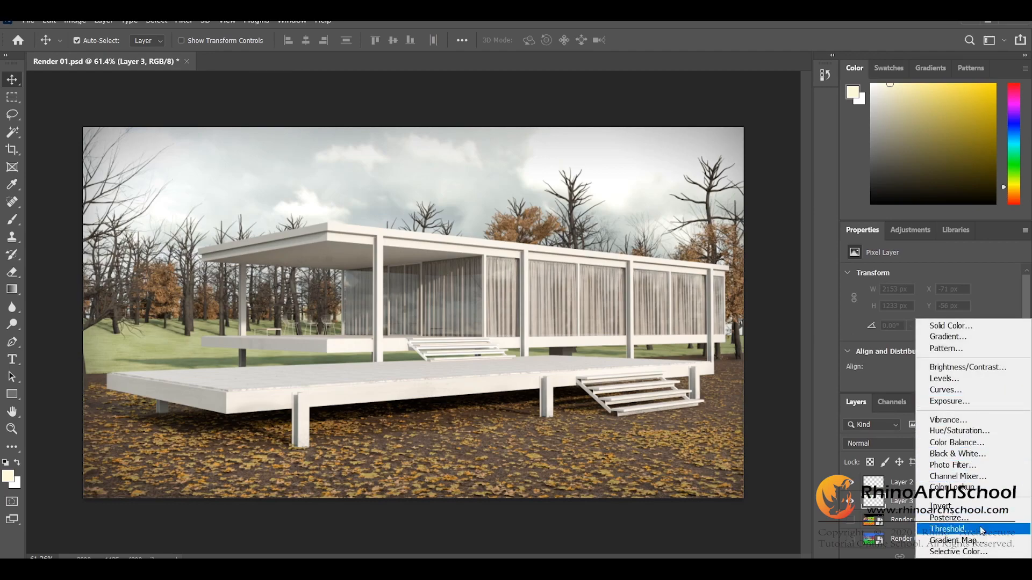
{"action": "left_click", "coordinate": [974, 541]}
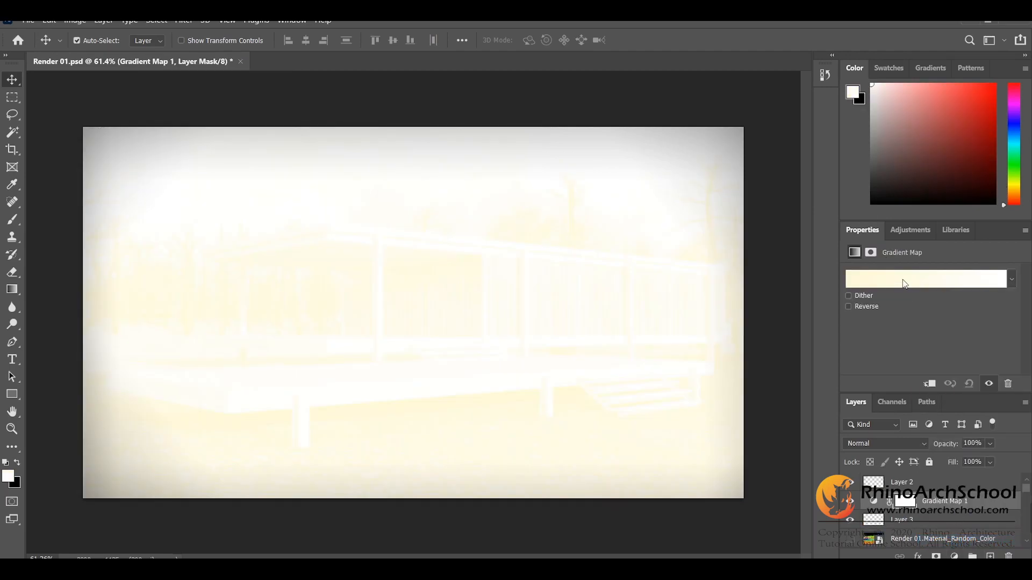
Step: Check the Farnsworth House reference photo, try Greens presets such as Green_11 on the Gradient Map, and discard the change
{"action": "left_click", "coordinate": [904, 280]}
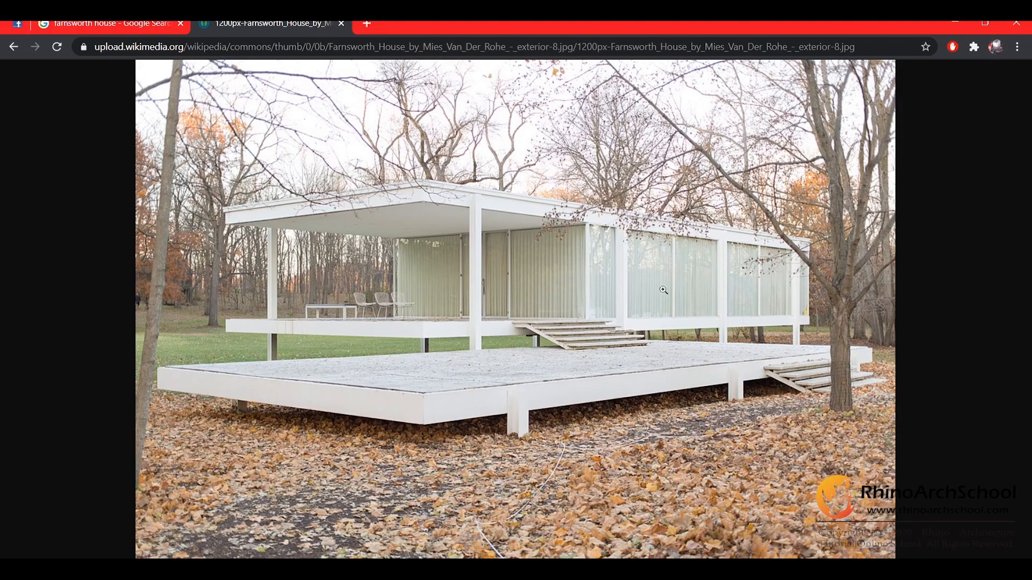
{"action": "left_click", "coordinate": [951, 22]}
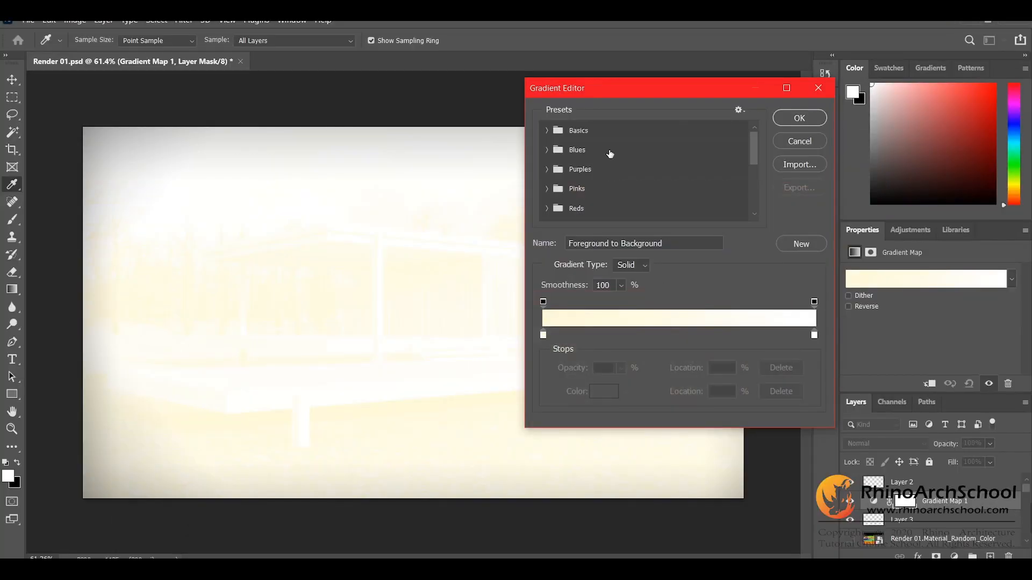
{"action": "scroll", "coordinate": [598, 170], "scroll_direction": "down", "scroll_amount": 3}
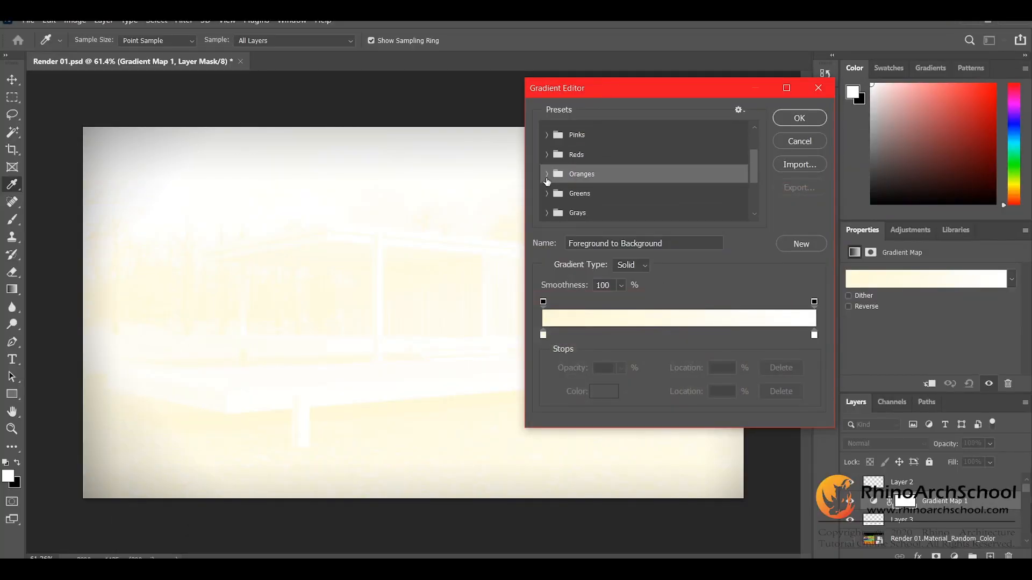
{"action": "left_click", "coordinate": [548, 174]}
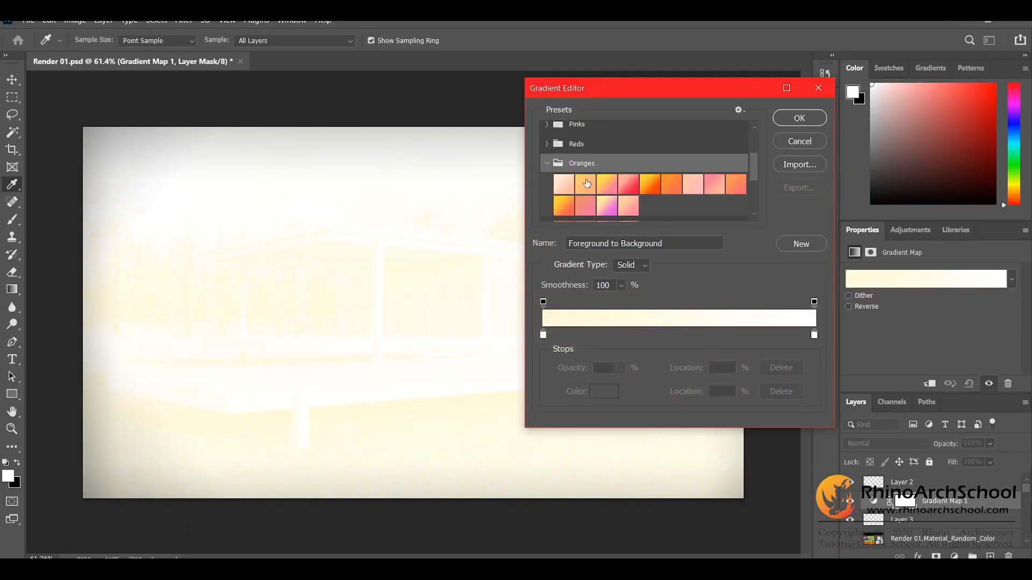
{"action": "left_click", "coordinate": [550, 168]}
{"action": "scroll", "coordinate": [548, 170], "scroll_direction": "down", "scroll_amount": 2}
{"action": "left_click", "coordinate": [548, 171]}
{"action": "left_click", "coordinate": [547, 171]}
{"action": "left_click", "coordinate": [548, 150]}
{"action": "left_click", "coordinate": [622, 194]}
{"action": "left_click", "coordinate": [587, 193]}
{"action": "left_click", "coordinate": [564, 194]}
{"action": "left_click", "coordinate": [588, 194]}
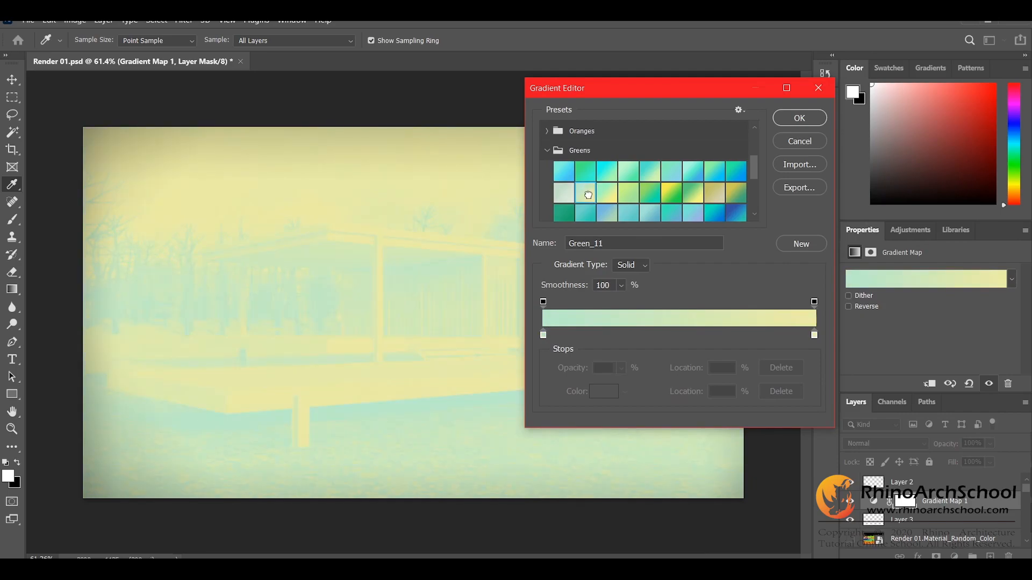
{"action": "key", "text": "Escape"}
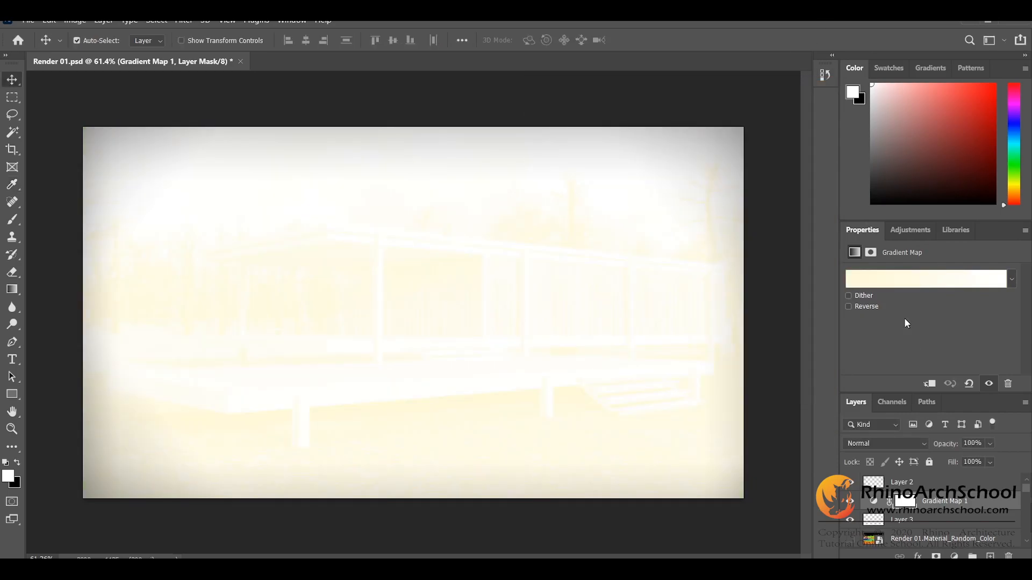
Step: Apply the Green_12 preset from the Greens gradients to the Gradient Map adjustment
{"action": "left_click", "coordinate": [905, 275]}
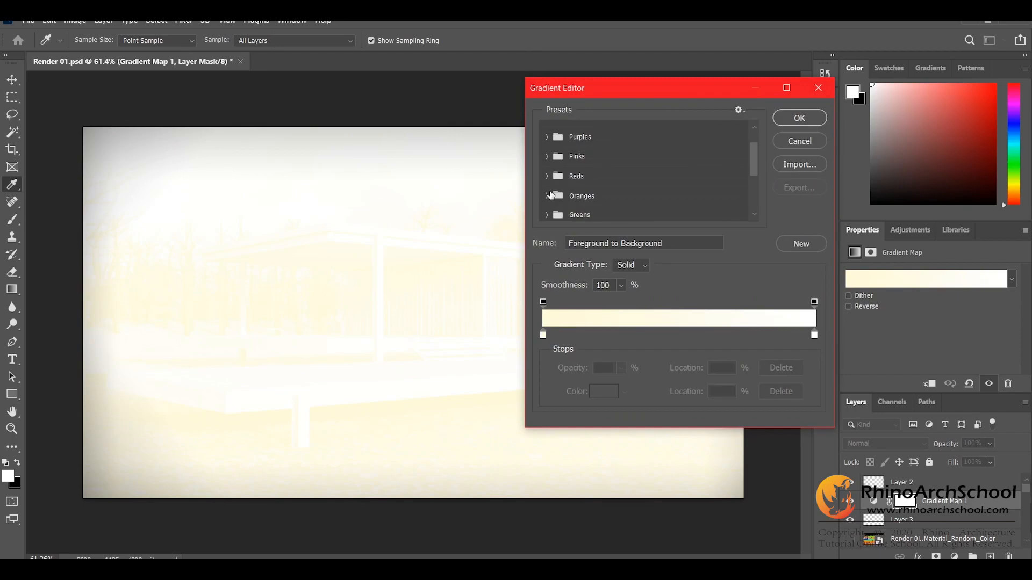
{"action": "left_click", "coordinate": [547, 215]}
{"action": "scroll", "coordinate": [564, 199], "scroll_direction": "down", "scroll_amount": 3}
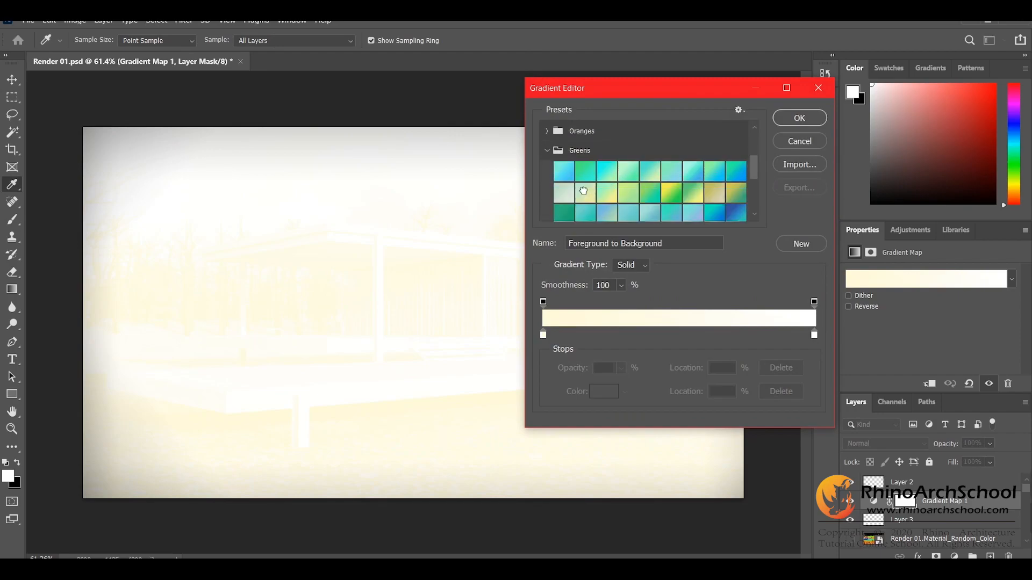
{"action": "left_click", "coordinate": [567, 199]}
{"action": "left_click", "coordinate": [602, 200]}
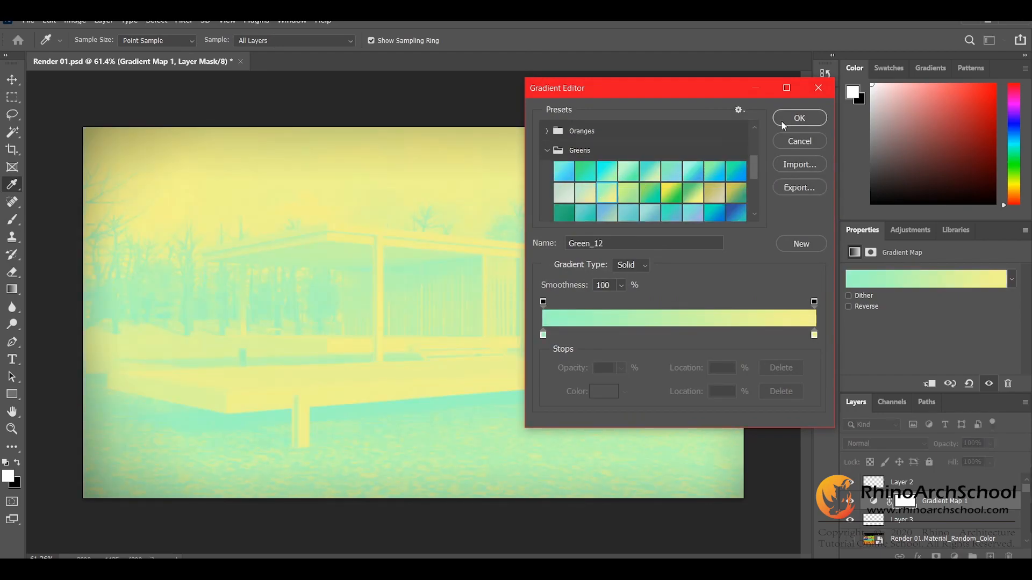
{"action": "left_click", "coordinate": [799, 117]}
Step: Try out blend modes on the Gradient Map 1 layer, such as Pin Light, Darken, Linear Dodge (Add), Hard Light and Exclusion
{"action": "left_click", "coordinate": [866, 444]}
{"action": "left_click", "coordinate": [863, 444]}
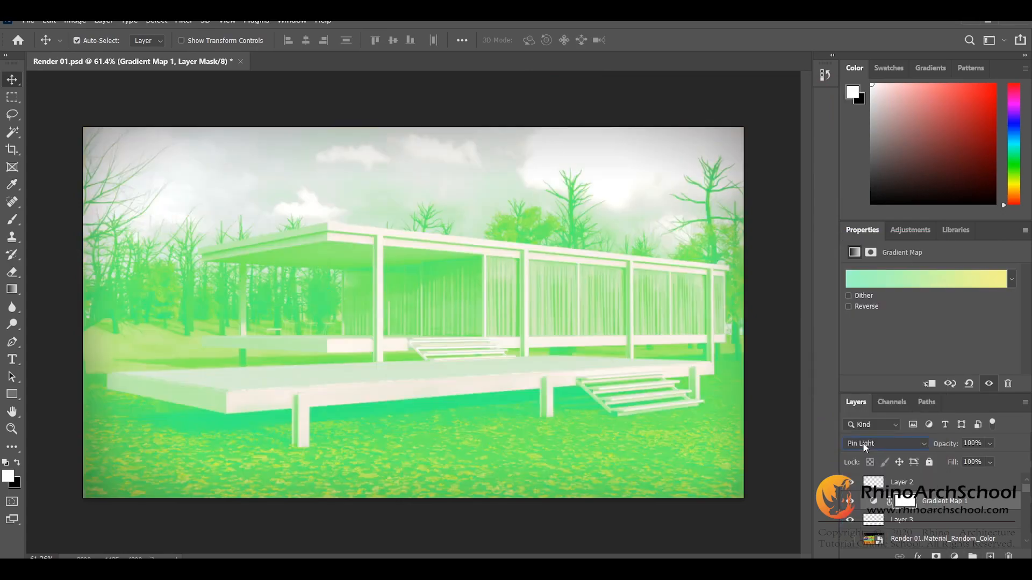
{"action": "left_click", "coordinate": [866, 444]}
{"action": "left_click", "coordinate": [865, 245]}
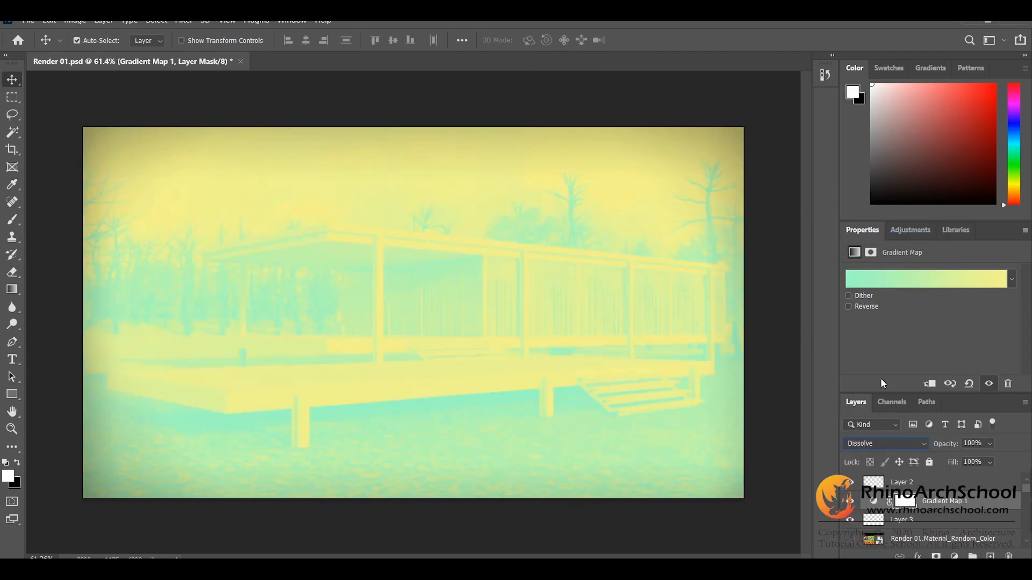
{"action": "scroll", "coordinate": [882, 440], "scroll_direction": "down", "scroll_amount": 1}
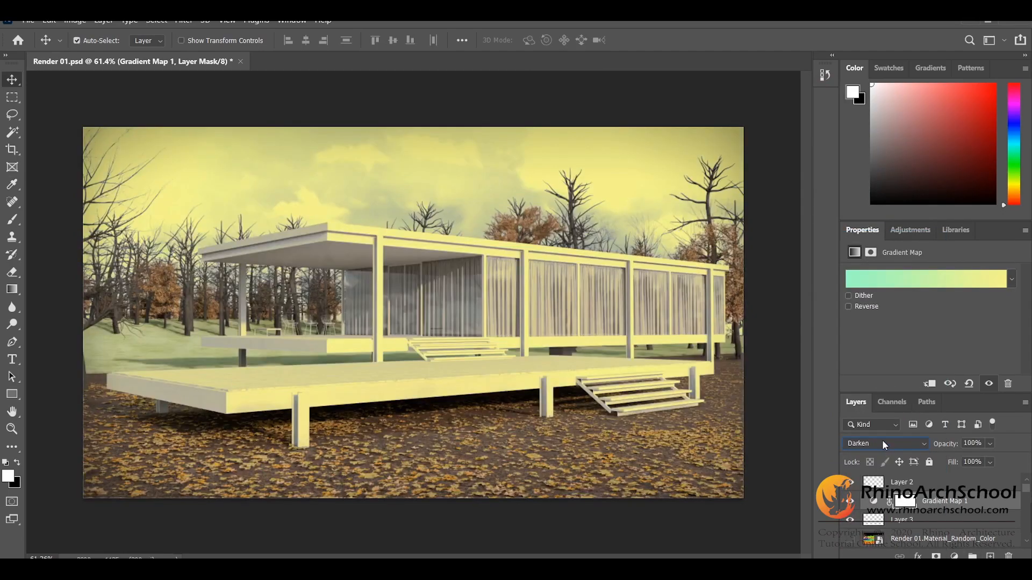
{"action": "scroll", "coordinate": [882, 440], "scroll_direction": "down", "scroll_amount": 3}
{"action": "scroll", "coordinate": [882, 439], "scroll_direction": "down", "scroll_amount": 4}
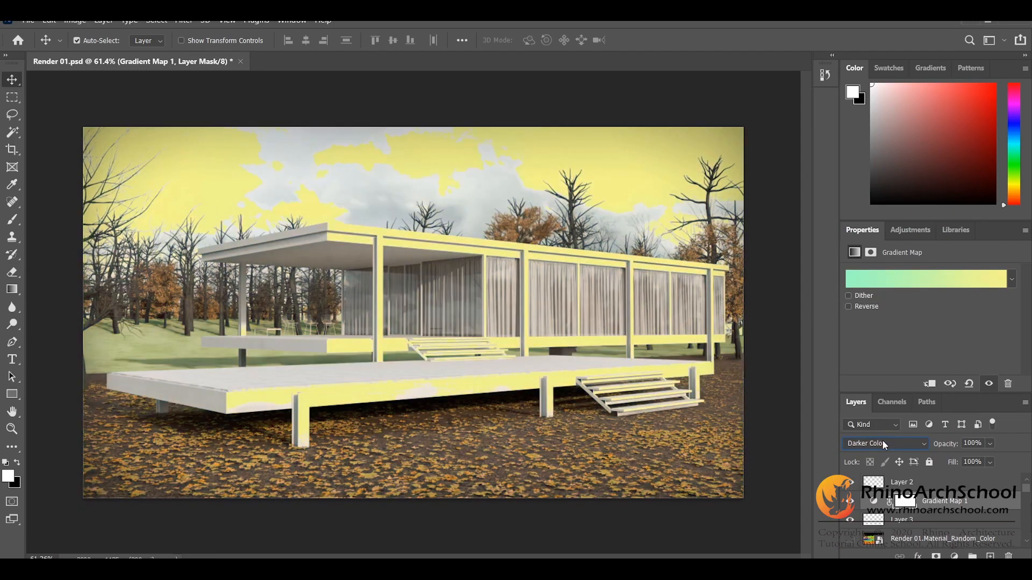
{"action": "scroll", "coordinate": [882, 439], "scroll_direction": "down", "scroll_amount": 4}
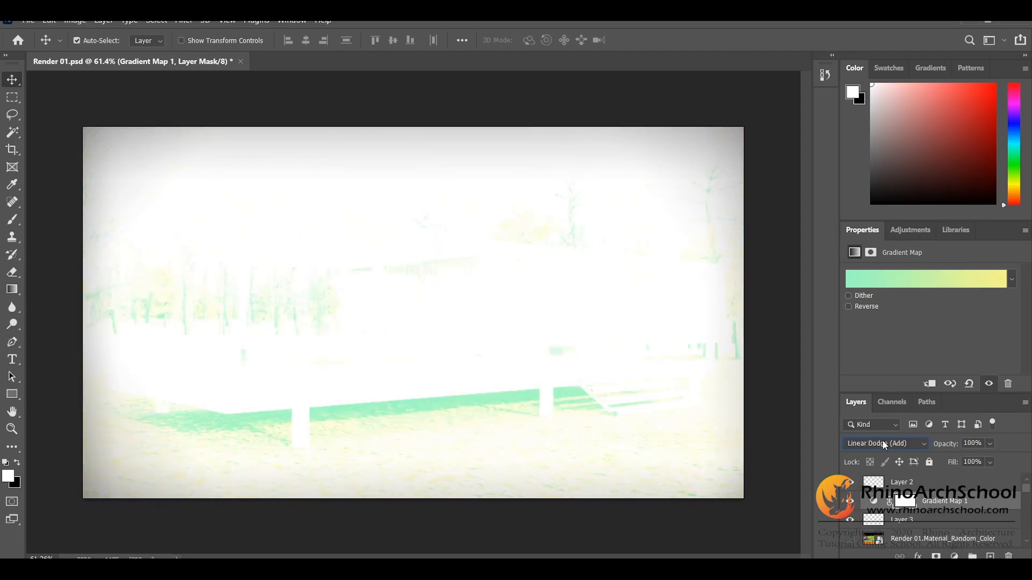
{"action": "scroll", "coordinate": [883, 441], "scroll_direction": "down", "scroll_amount": 1}
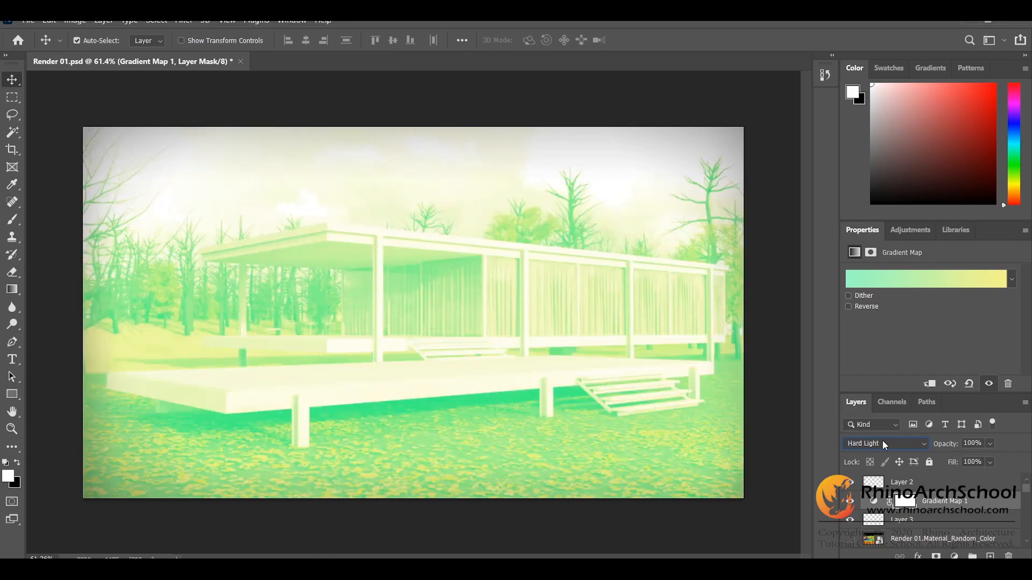
{"action": "scroll", "coordinate": [883, 441], "scroll_direction": "up", "scroll_amount": 1}
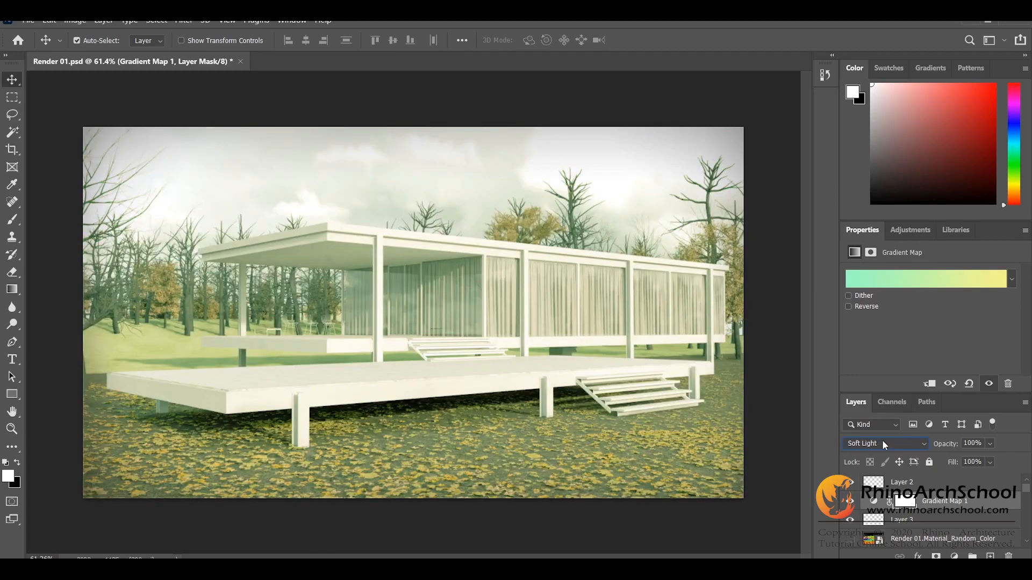
{"action": "scroll", "coordinate": [873, 445], "scroll_direction": "down", "scroll_amount": 5}
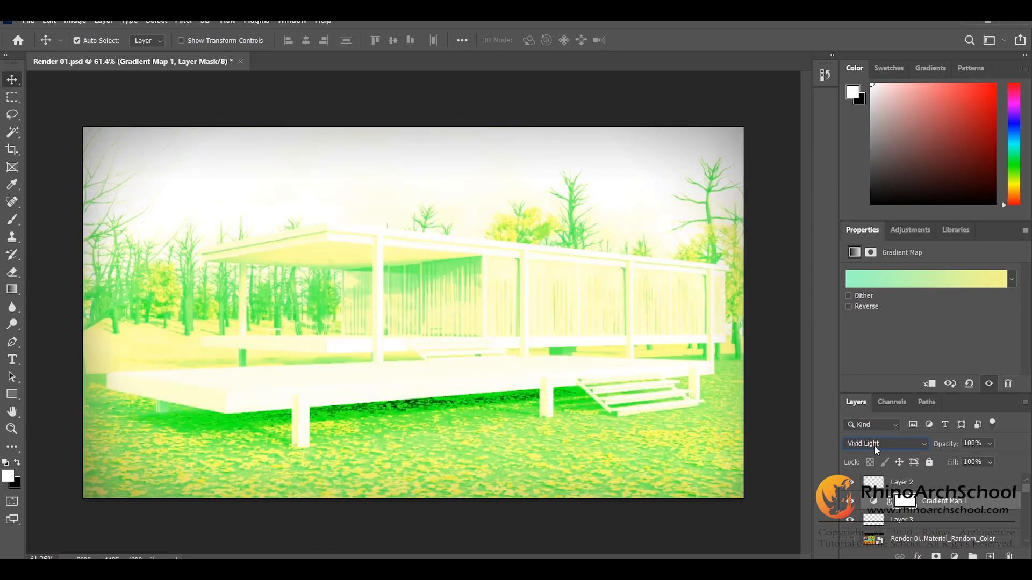
{"action": "scroll", "coordinate": [874, 445], "scroll_direction": "down", "scroll_amount": 5}
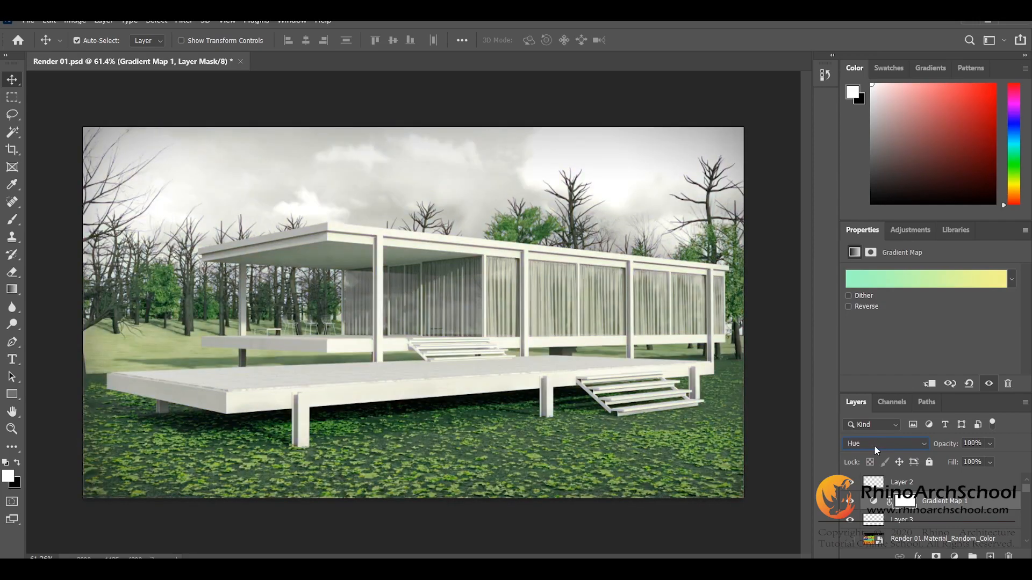
{"action": "scroll", "coordinate": [874, 445], "scroll_direction": "down", "scroll_amount": 1}
Step: Set the Gradient Map 1 layer's blend mode to Soft Light and lower its opacity to 10%
{"action": "left_click", "coordinate": [874, 444]}
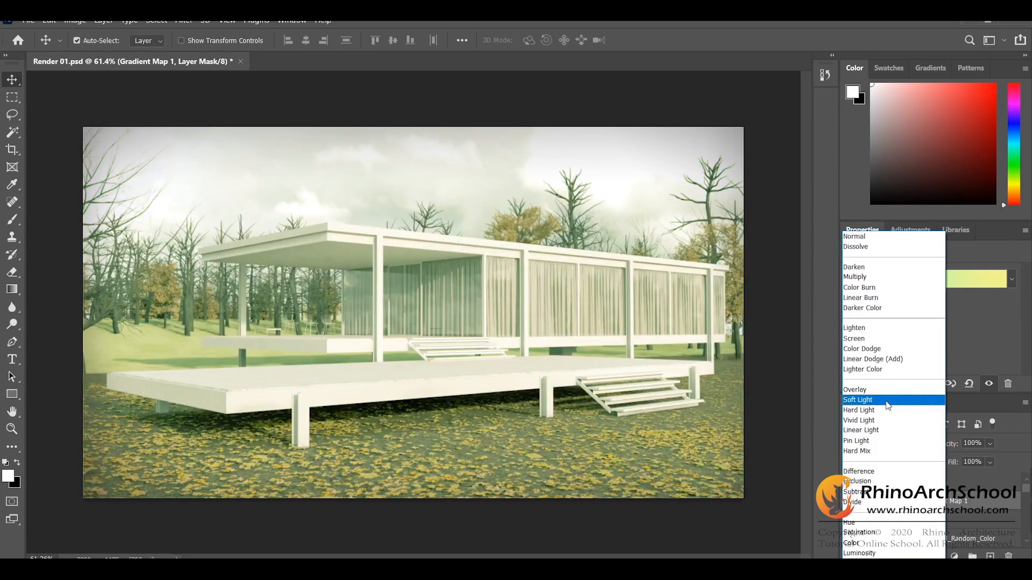
{"action": "left_click", "coordinate": [887, 405]}
{"action": "mouse_move", "coordinate": [966, 461]}
{"action": "left_mouse_down"}
{"action": "mouse_move", "coordinate": [943, 460]}
{"action": "mouse_move", "coordinate": [994, 457]}
{"action": "mouse_move", "coordinate": [948, 464]}
{"action": "left_mouse_up"}
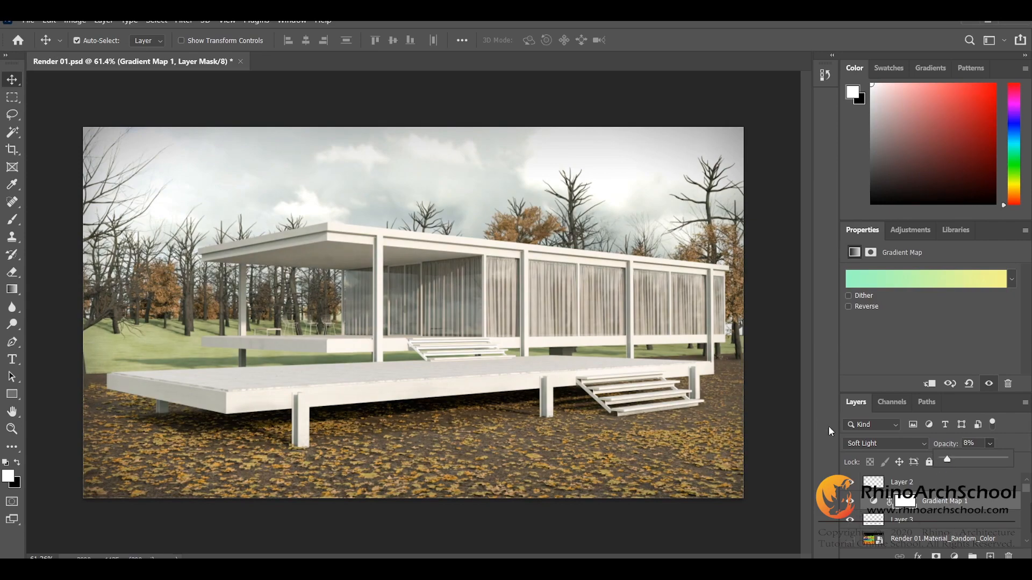
{"action": "left_click_drag", "start_coordinate": [947, 461], "coordinate": [952, 465]}
{"action": "left_click", "coordinate": [944, 515]}
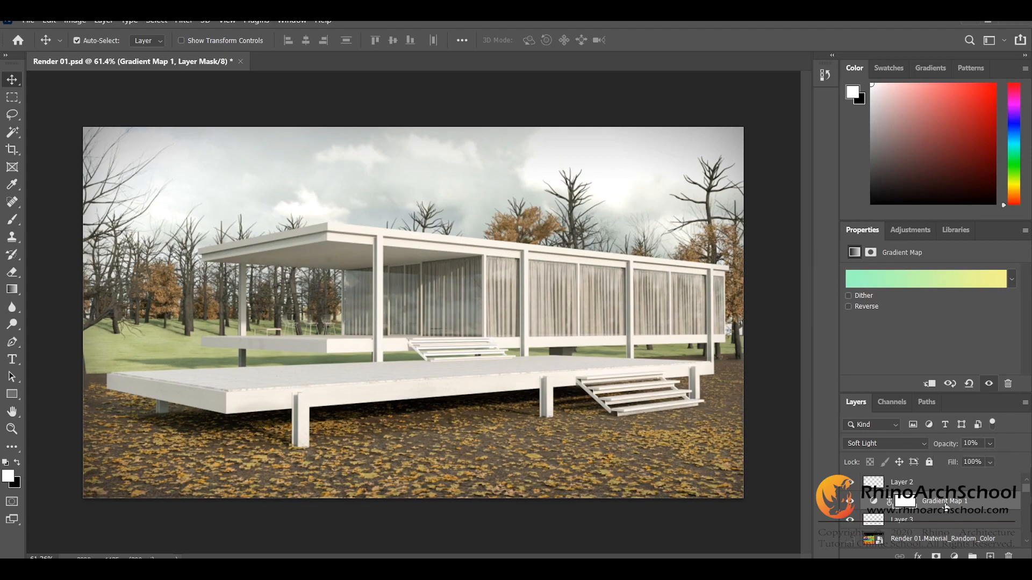
Step: Toggle the Gradient Map 1 layer's visibility to compare its effect and fine-tune its opacity
{"action": "left_click", "coordinate": [873, 502]}
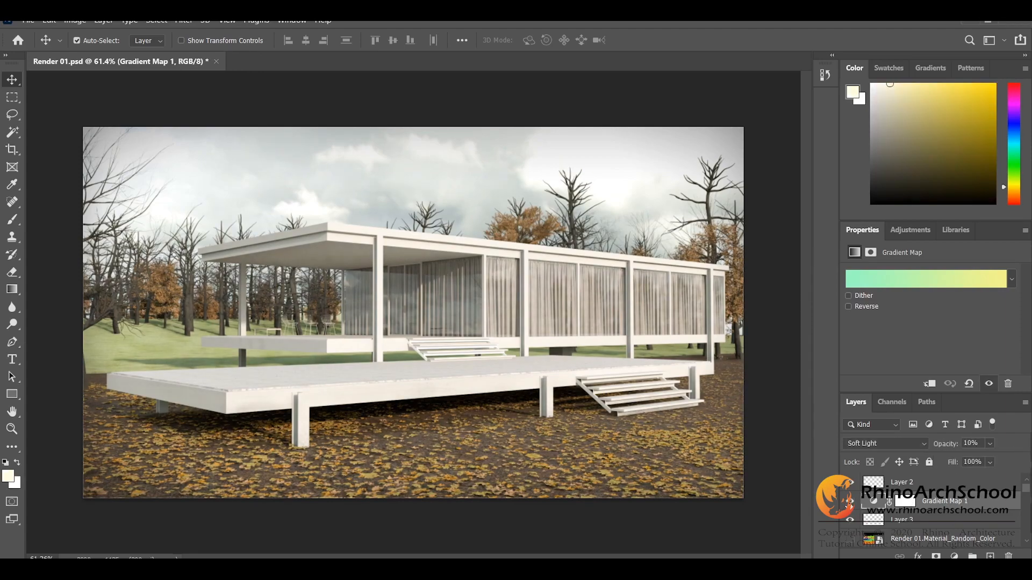
{"action": "left_click", "coordinate": [849, 503]}
{"action": "left_click", "coordinate": [849, 503]}
{"action": "left_click", "coordinate": [989, 443]}
{"action": "left_click_drag", "start_coordinate": [964, 460], "coordinate": [965, 462]}
{"action": "left_click", "coordinate": [585, 109]}
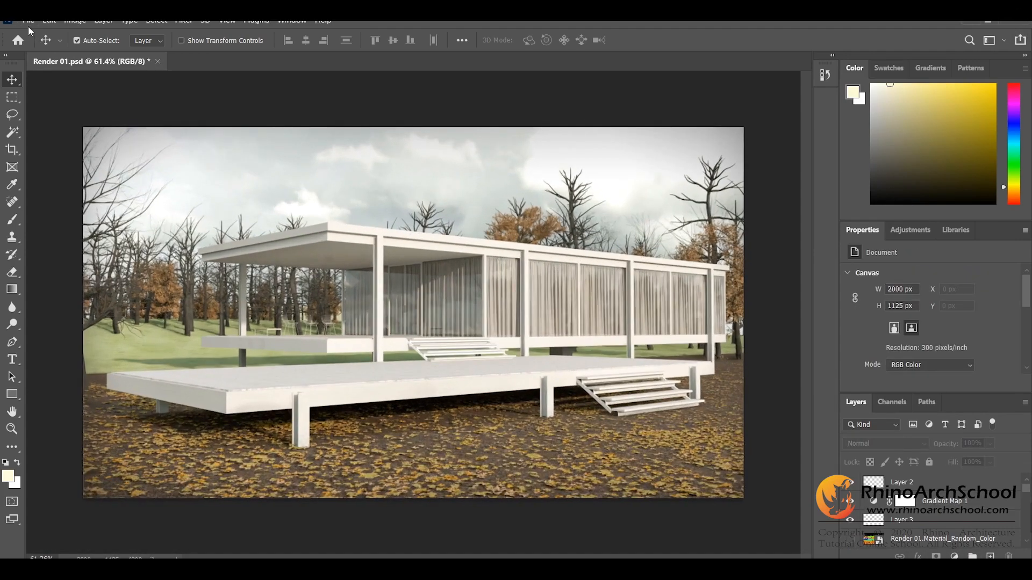
Step: Quick-export the finished image as a PNG named Render 01 in the VRAY Basic Render Tutorial folder
{"action": "left_click", "coordinate": [28, 22]}
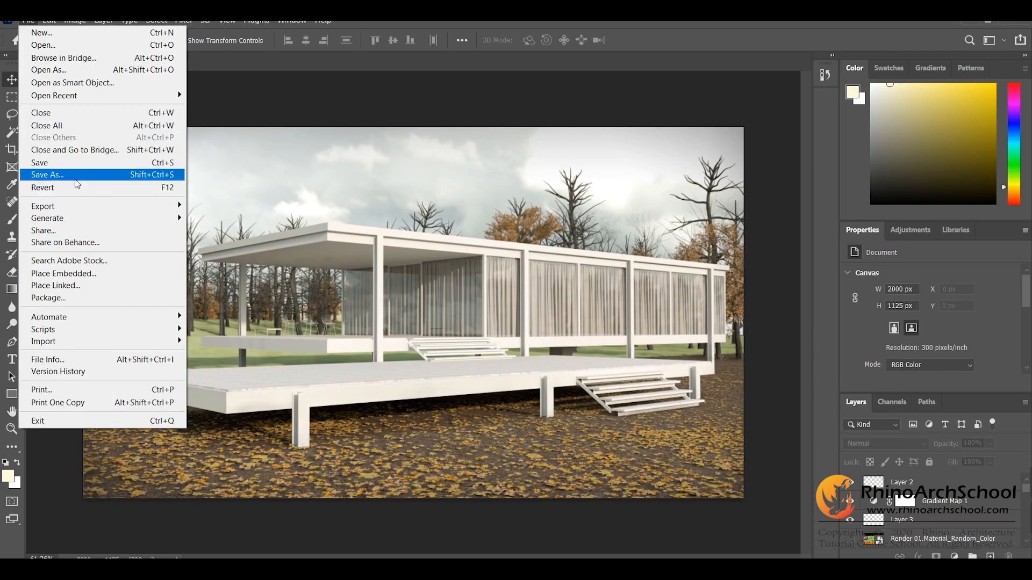
{"action": "mouse_move", "coordinate": [81, 207]}
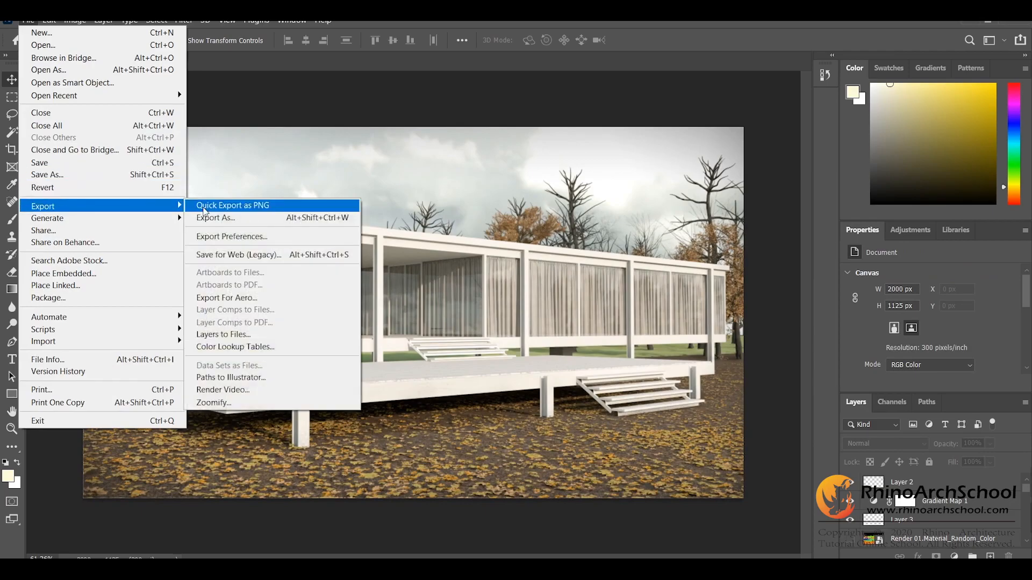
{"action": "left_click", "coordinate": [210, 205]}
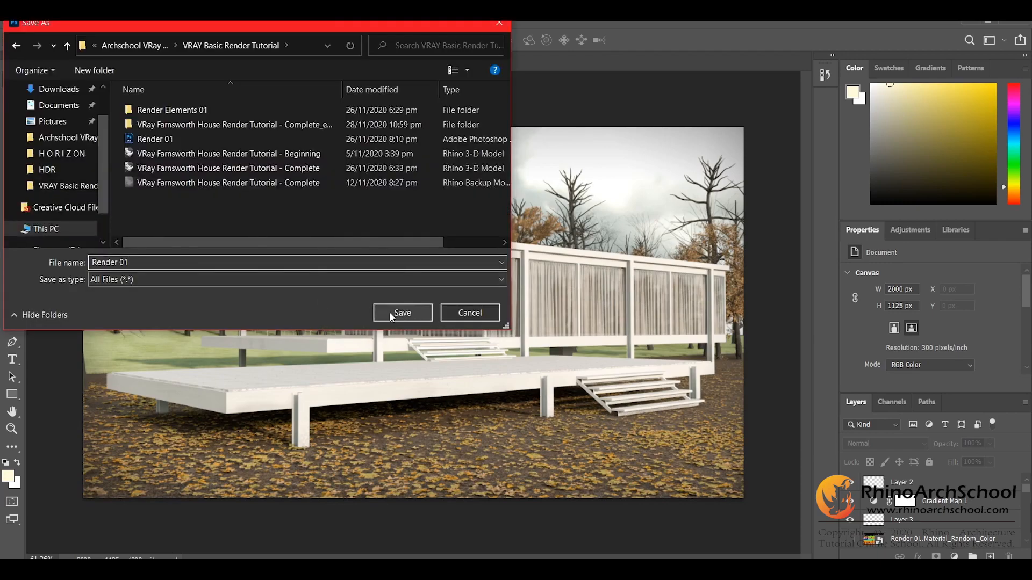
{"action": "left_click", "coordinate": [390, 313]}
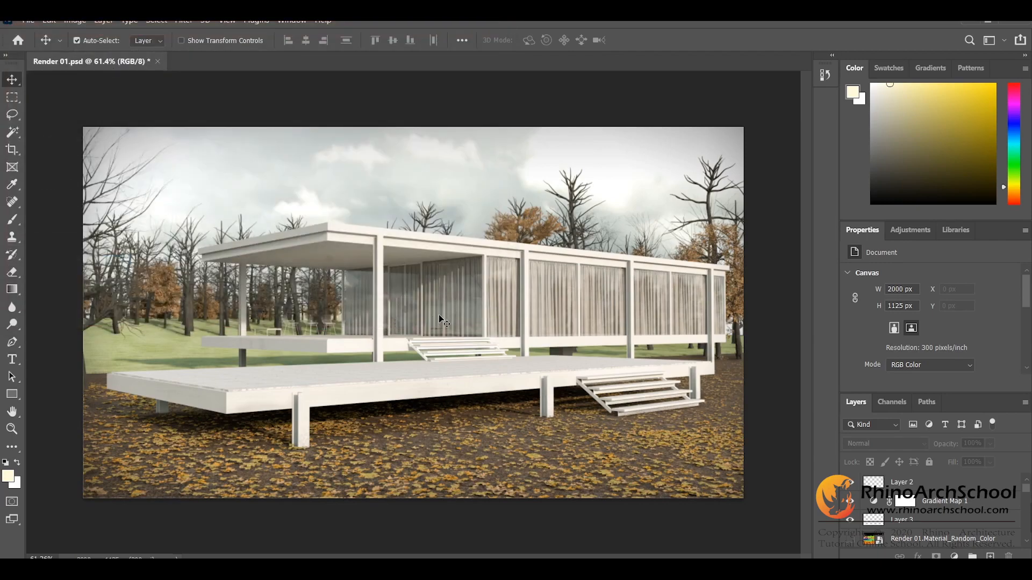